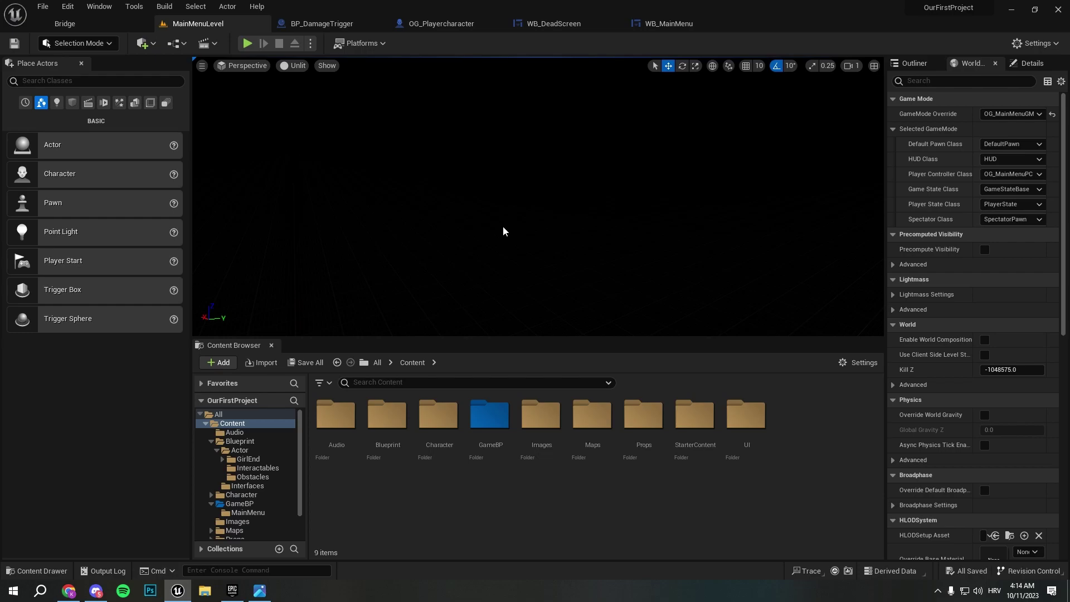
- Open the WB_MainMenu widget from the UI folder in Designer view and select the Play text block inside its button
double_click(746, 415)
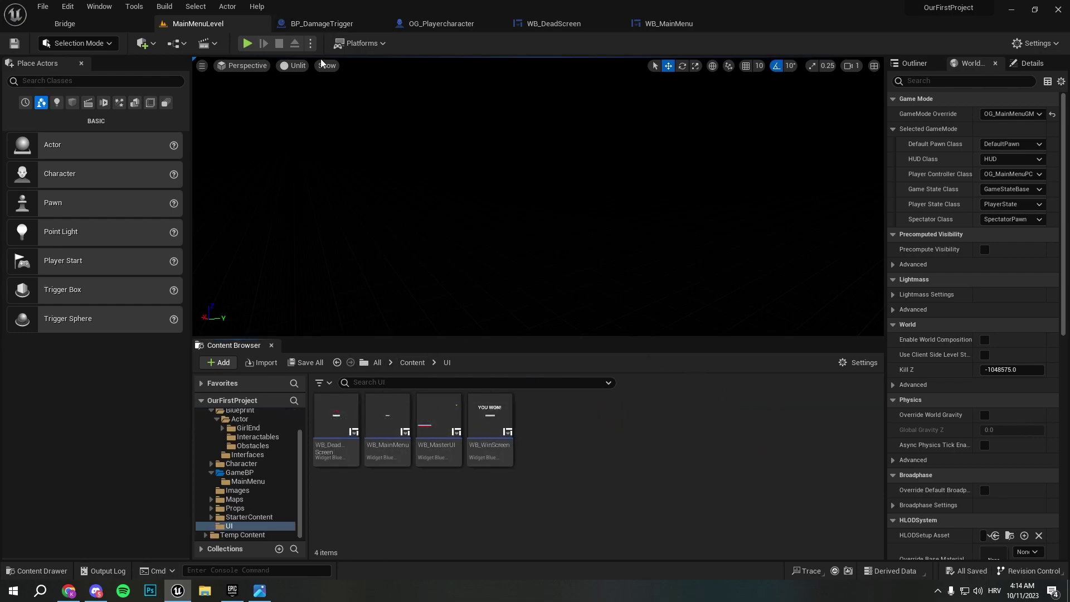
double_click(389, 415)
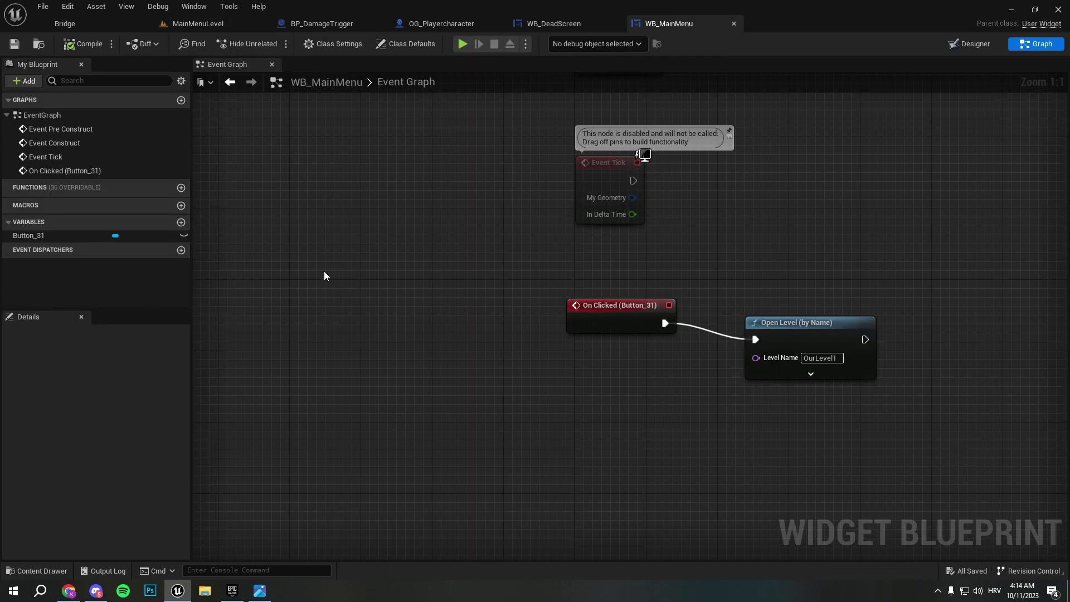
left_click(970, 44)
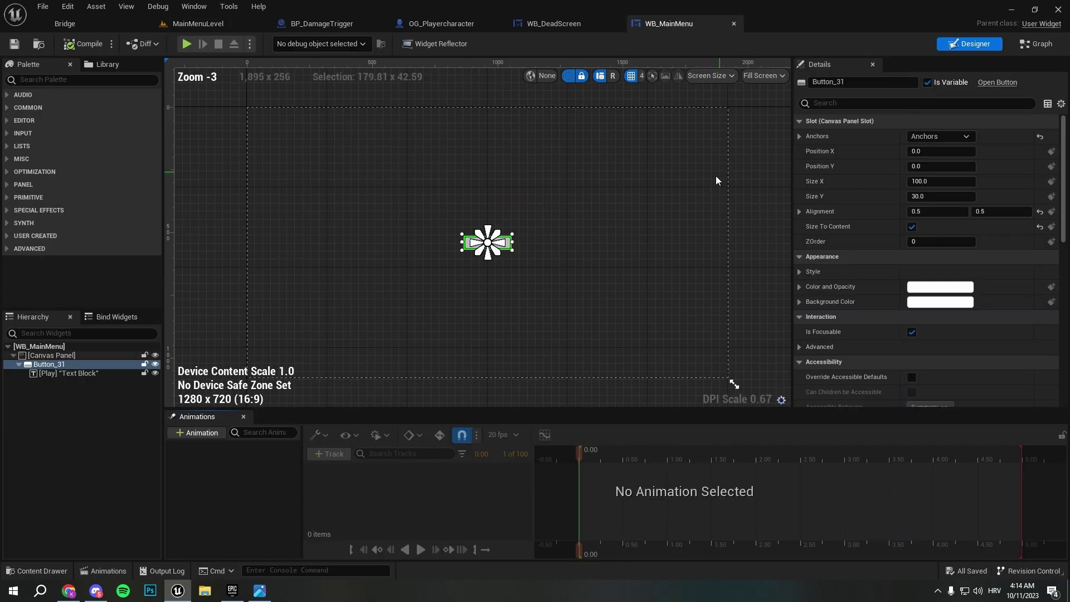
left_click(549, 245)
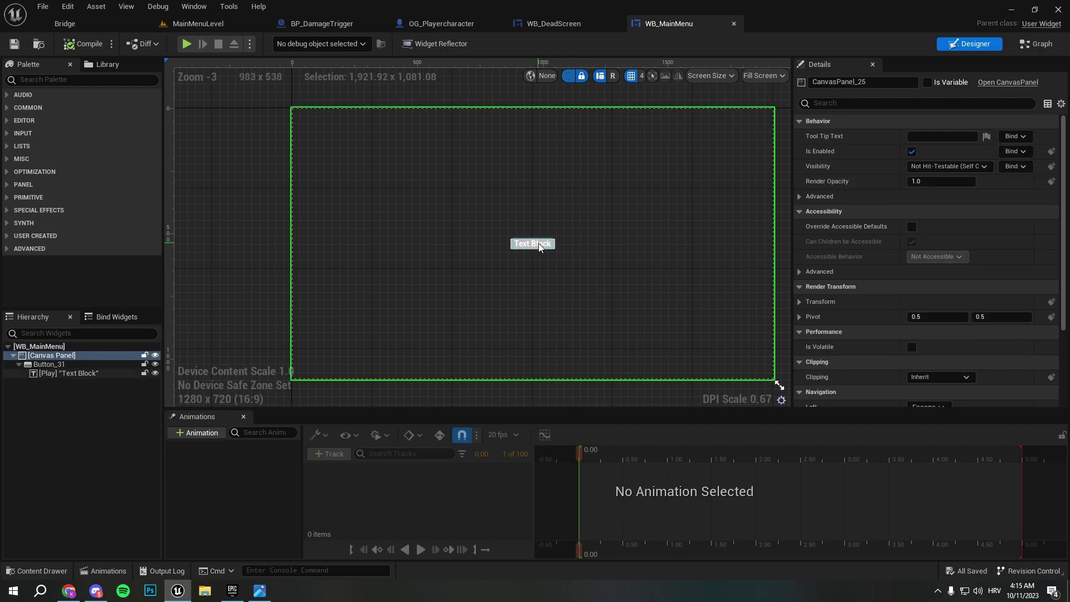
left_click(75, 364)
left_click(82, 374)
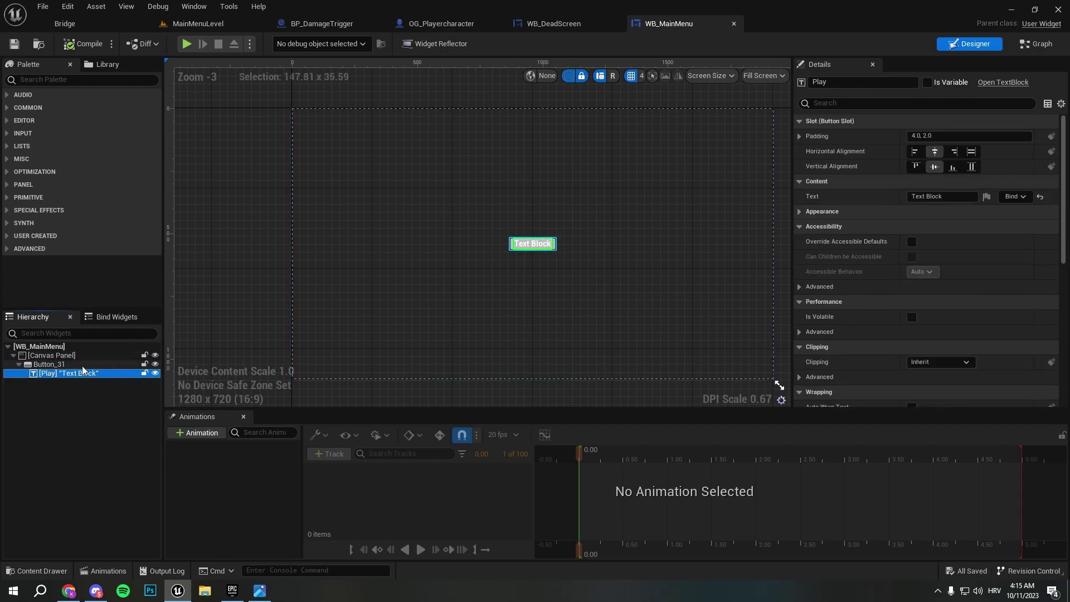
left_click(81, 365)
left_click(81, 373)
- Find the Text widget in the palette and add it under the Canvas Panel
left_click(67, 80)
type("text")
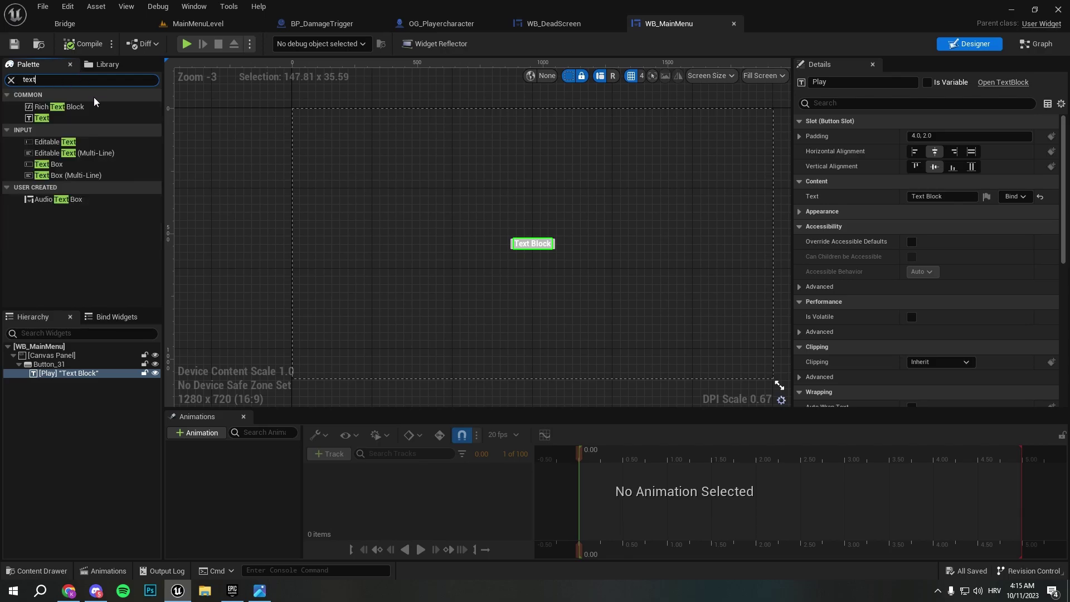
left_click_drag(64, 118, 72, 374)
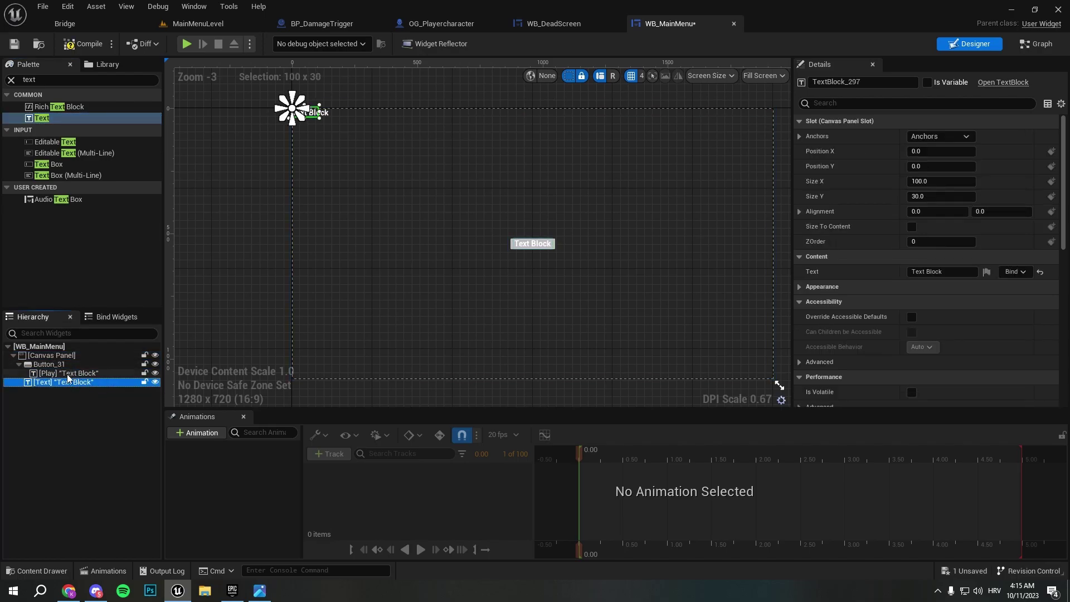
- Anchor the new text block to the top center with alignment 0.5, 0.5, Position X 0 and Position Y 150
left_click(942, 136)
left_click(955, 154)
left_click(1040, 151)
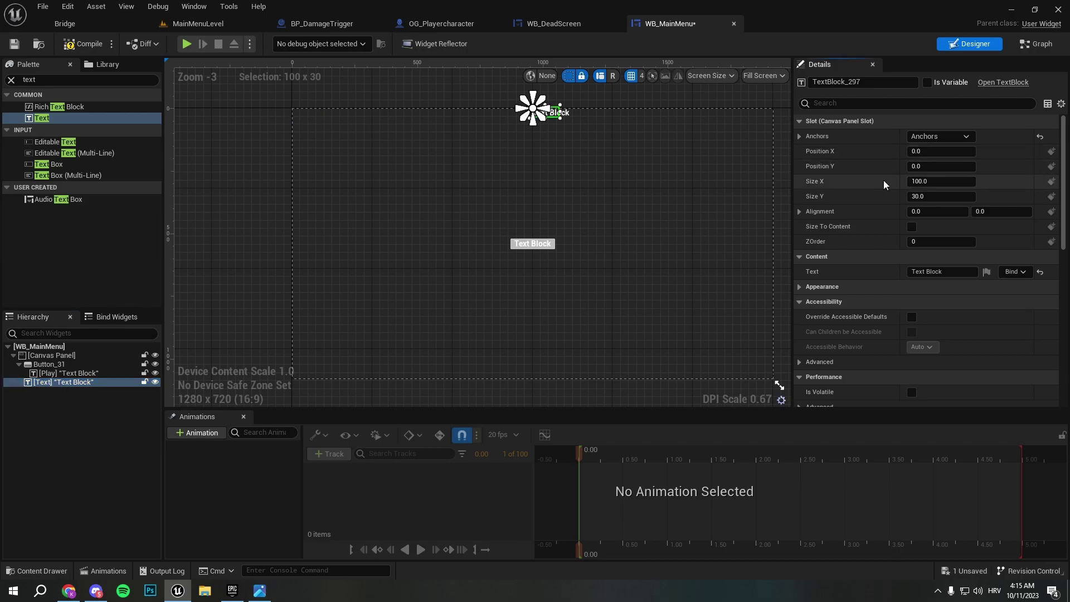
left_click(926, 212)
type("0.5")
key("Tab")
type("0")
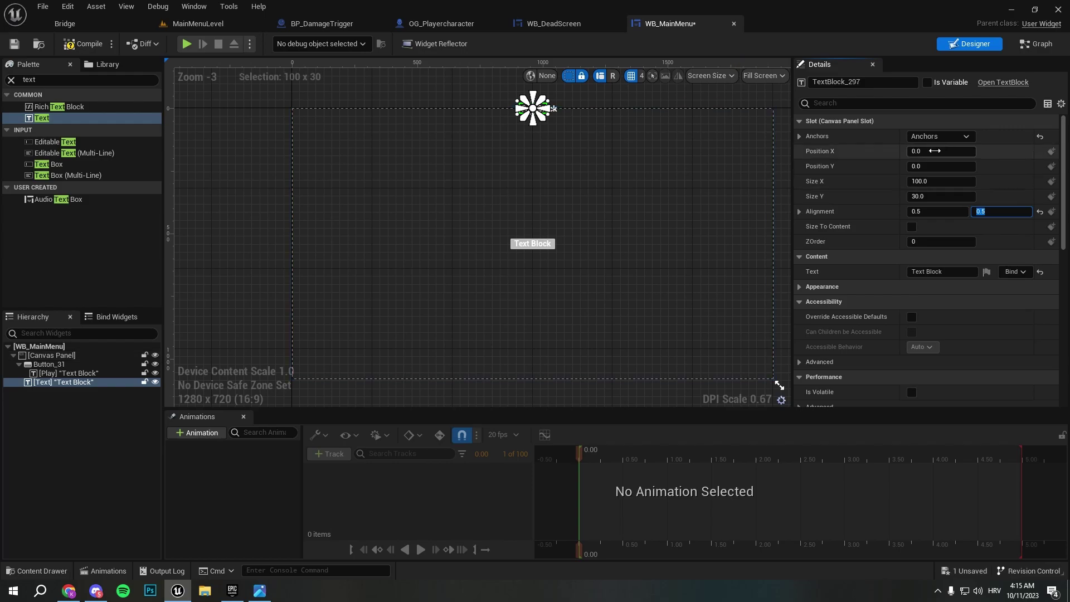
left_click(942, 165)
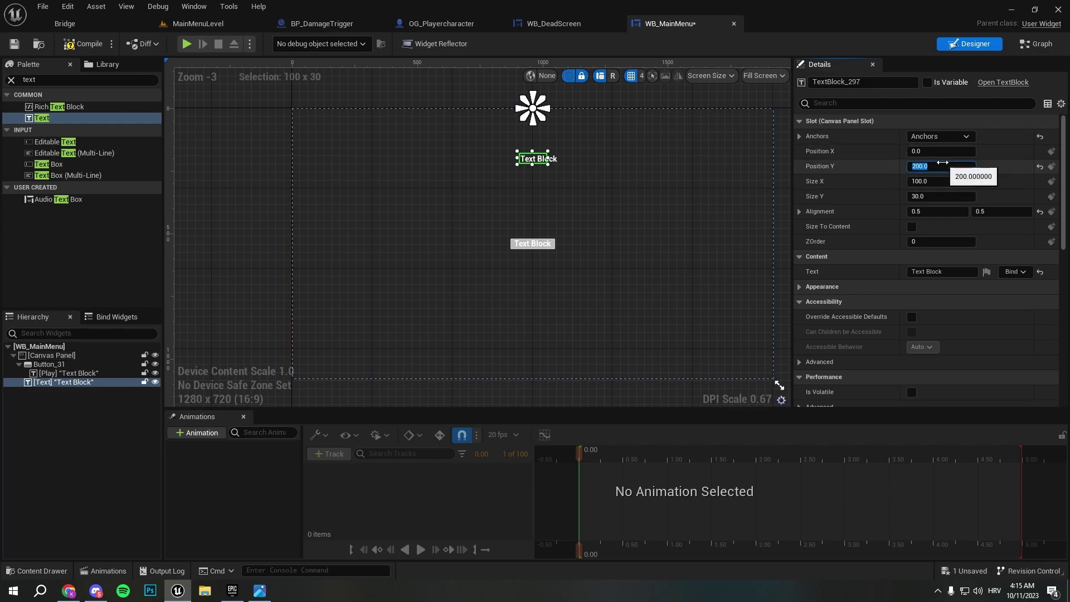
key("Return")
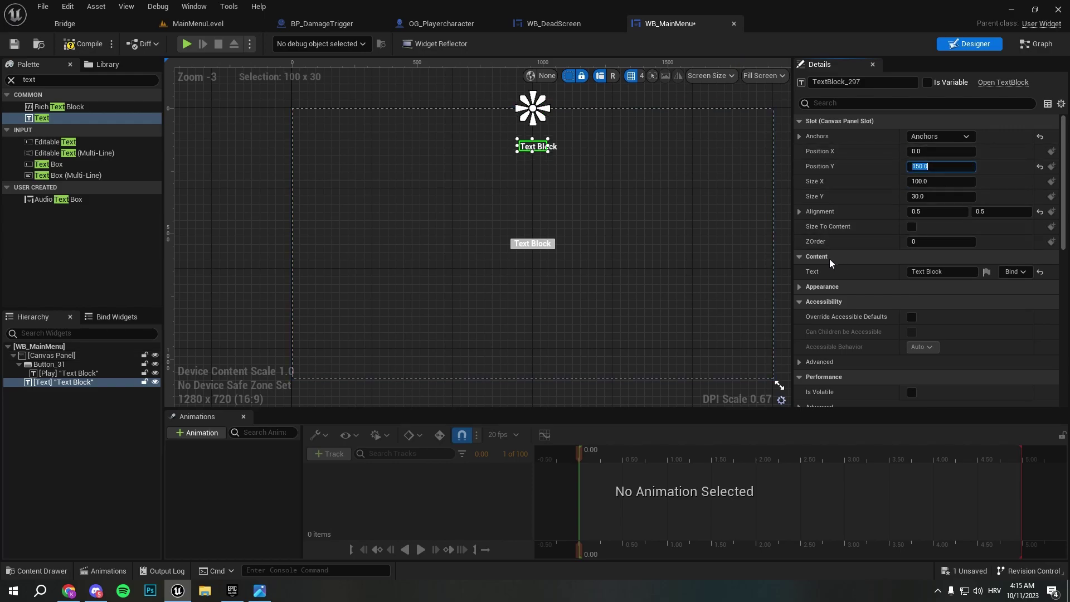
- Enable Size To Content on the new text block and set its font size to 60
left_click(799, 257)
left_click(799, 257)
left_click(801, 286)
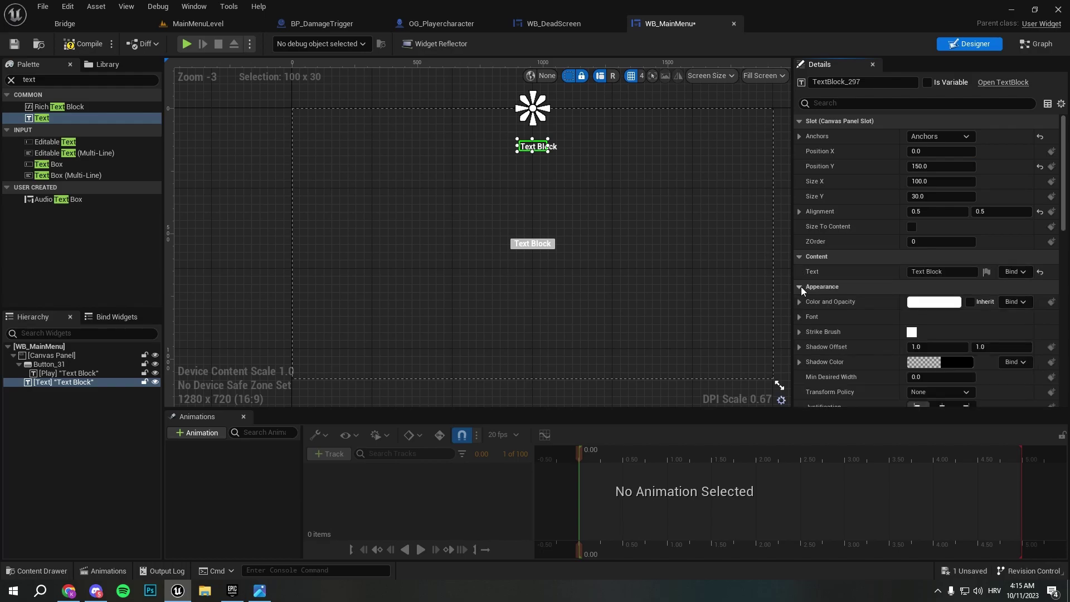
left_click(802, 316)
right_click_drag(684, 189, 636, 165)
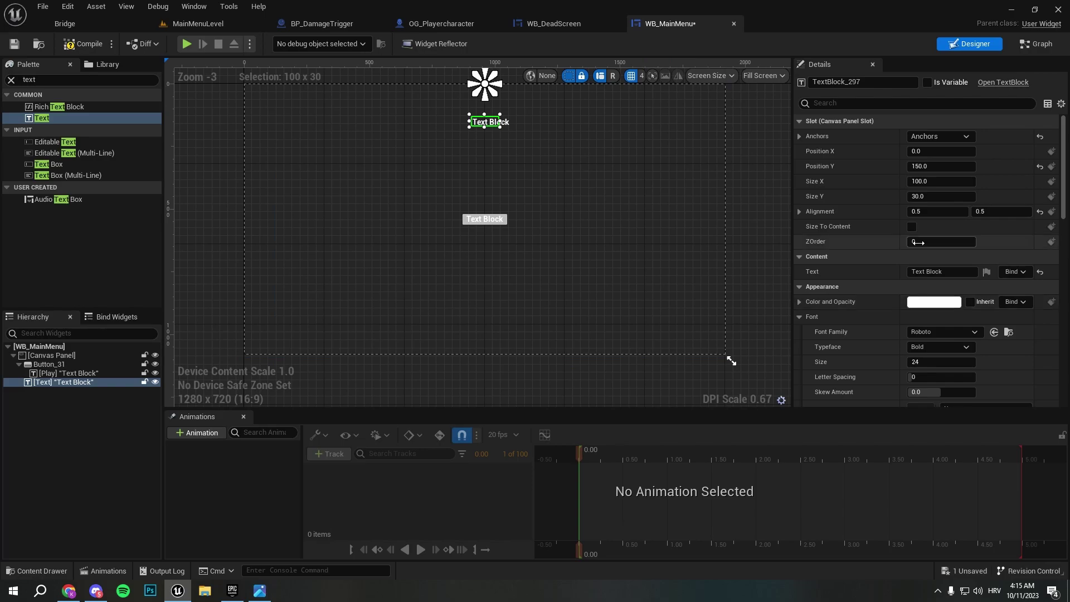
left_click(911, 226)
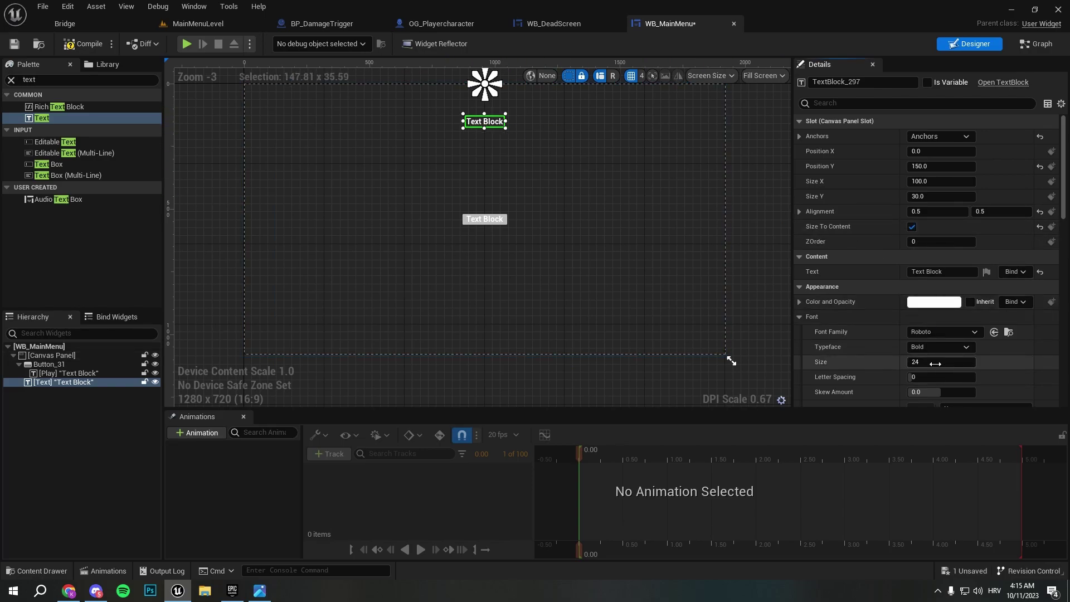
mouse_move(936, 363)
left_mouse_down()
mouse_move(981, 363)
mouse_move(953, 363)
left_mouse_up()
type("60")
key("Return")
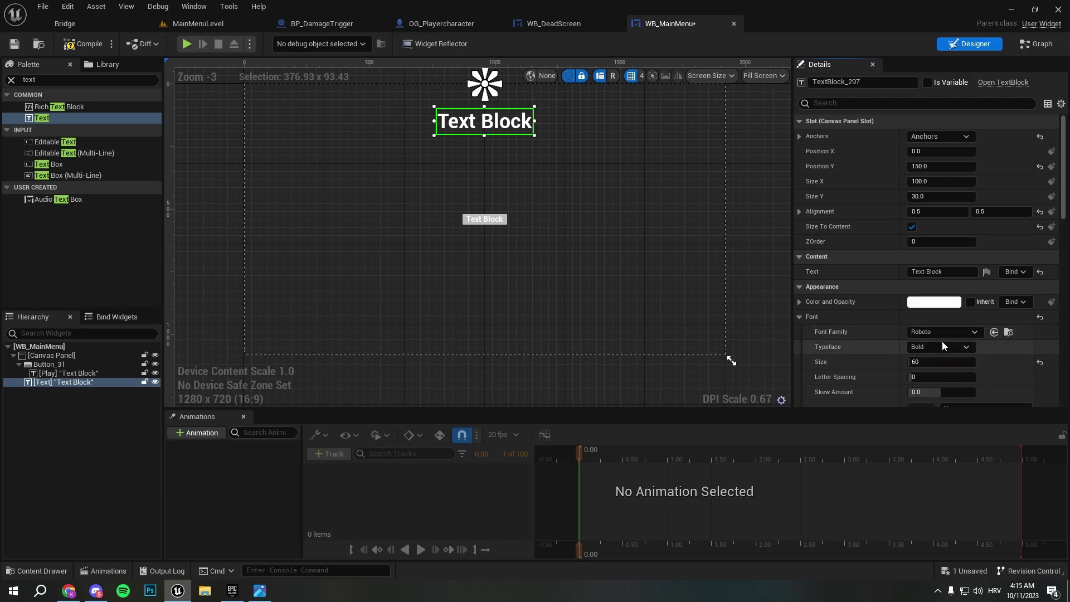
left_click(941, 345)
left_click(939, 346)
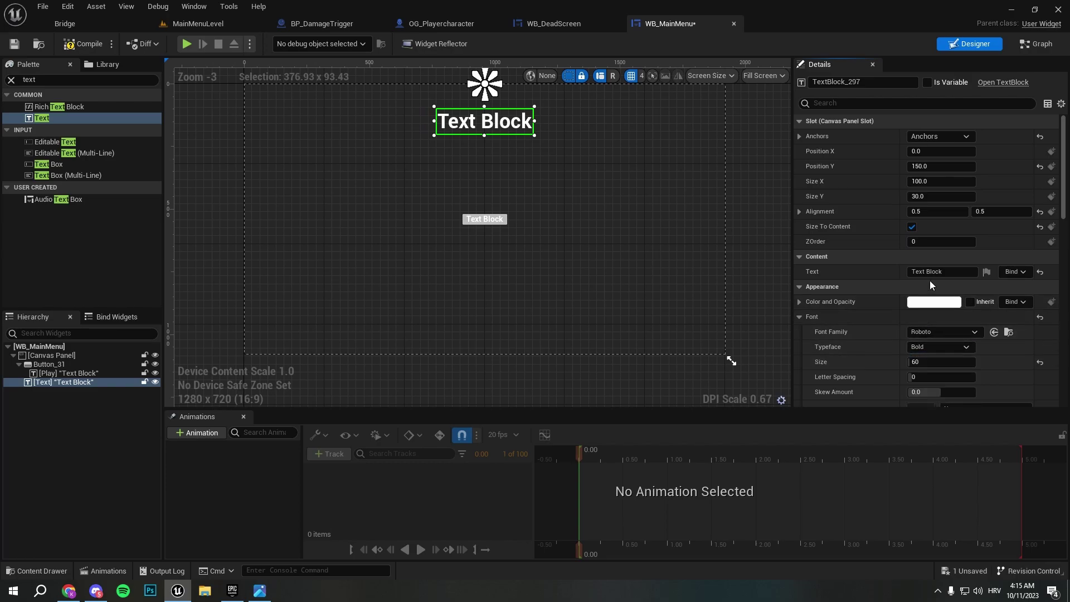
- Color the new text block orange-red and change its text to "OurGame"
left_click(934, 301)
mouse_move(774, 363)
left_mouse_down()
mouse_move(712, 337)
mouse_move(708, 322)
mouse_move(797, 337)
mouse_move(821, 386)
left_mouse_up()
left_click(843, 561)
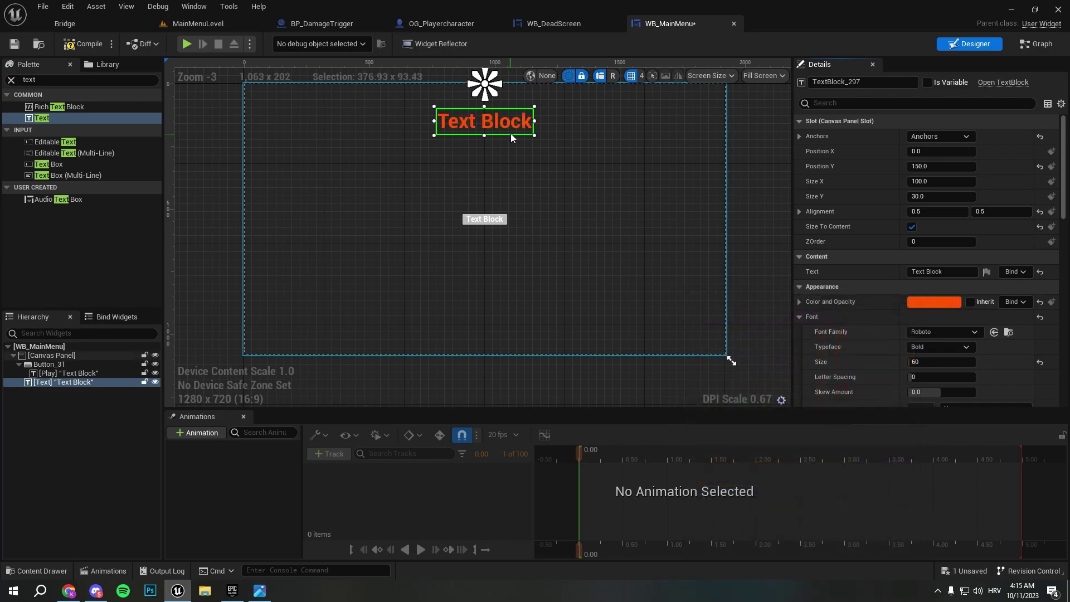
left_click(947, 273)
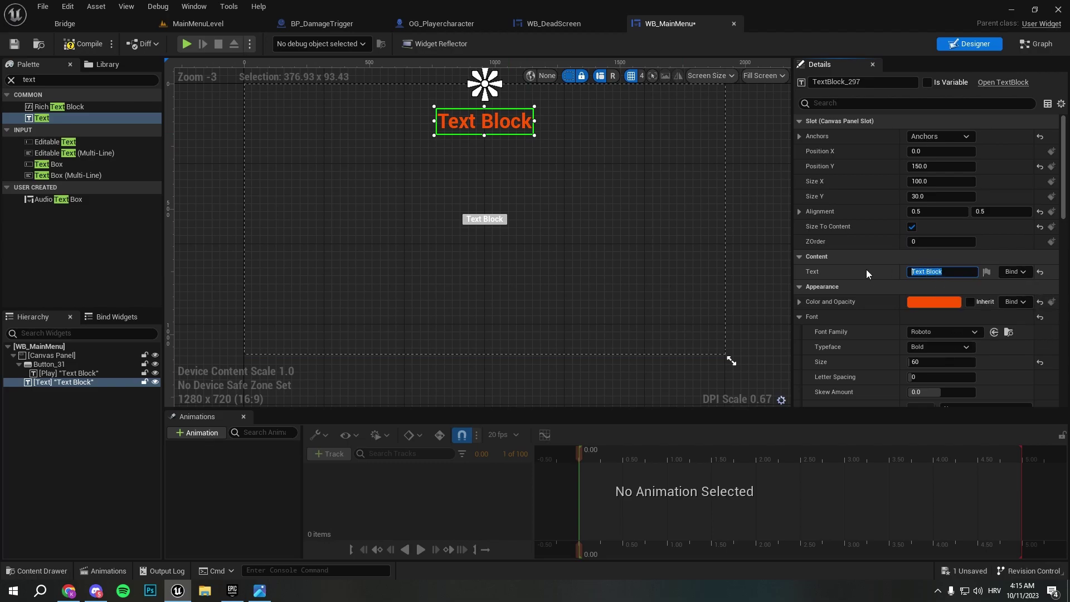
type("OurGame")
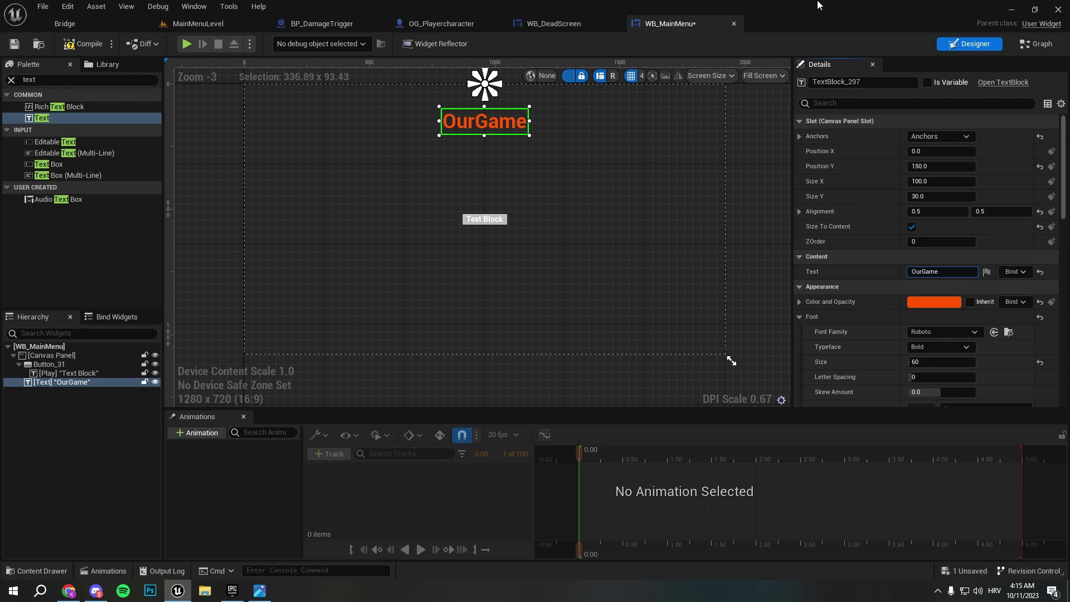
- Import the ourfirstgame picture from the desktop into the project's UI folder and return to the WB_MainMenu designer
left_click_drag(820, 6, 705, 16)
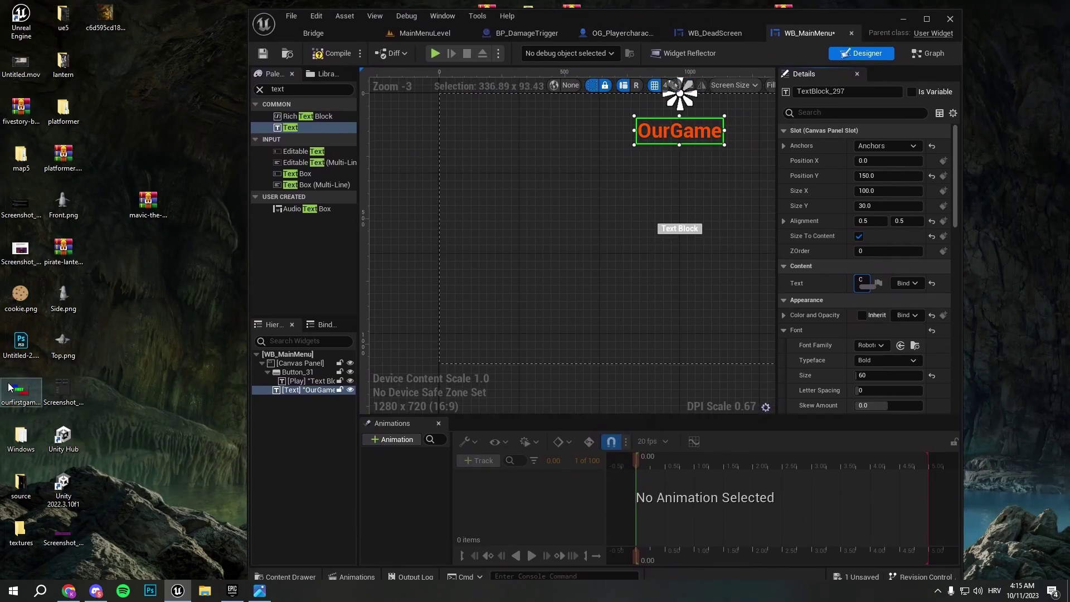
left_click(424, 32)
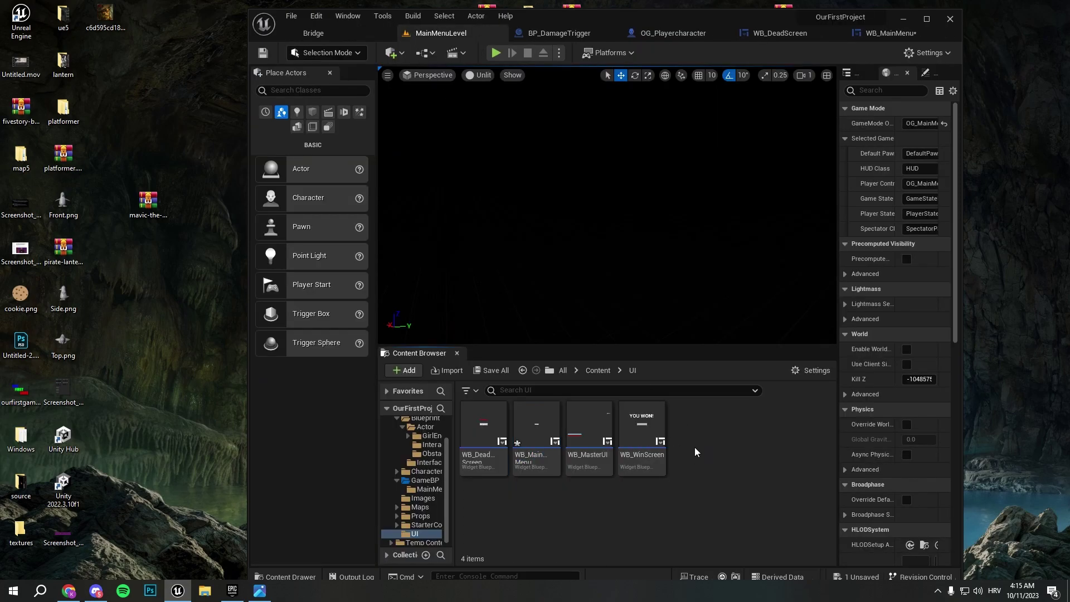
left_click_drag(21, 390, 706, 446)
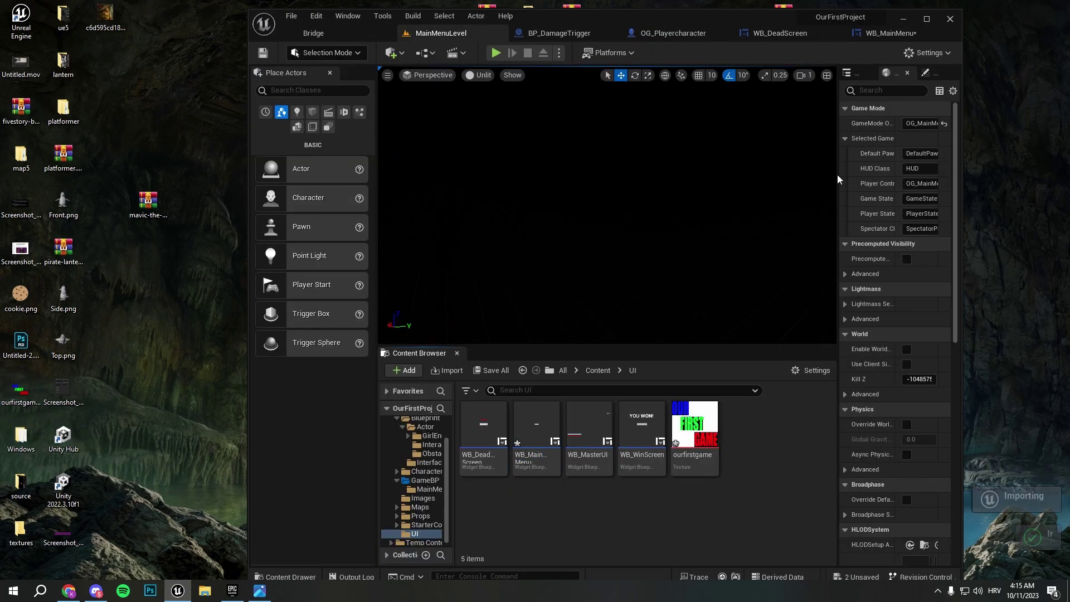
left_click(926, 19)
left_click(670, 23)
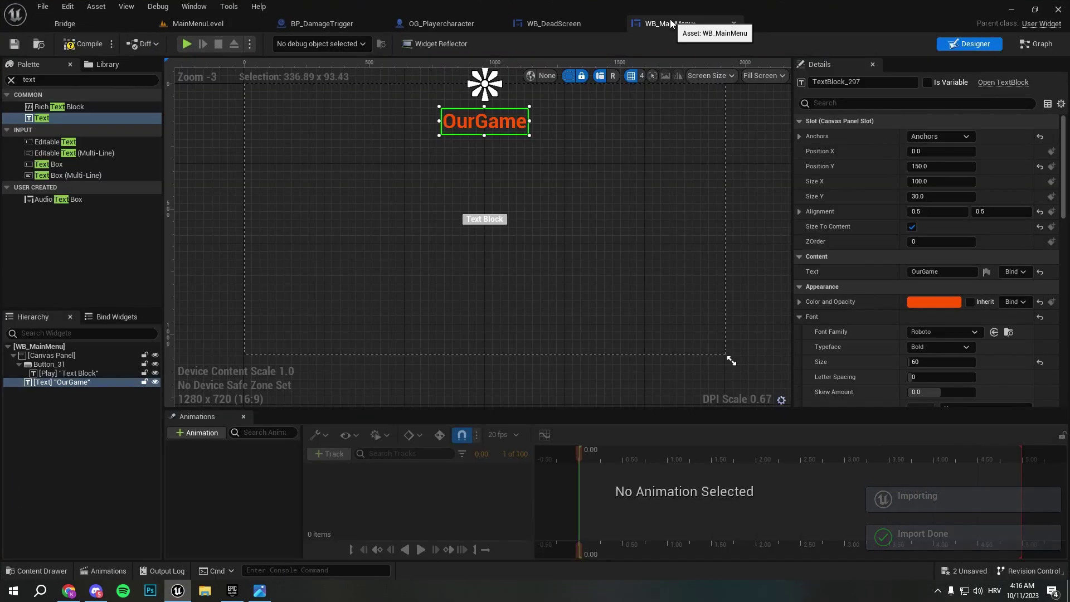
- Delete the OurGame text block from the canvas
right_click_drag(516, 120, 548, 137)
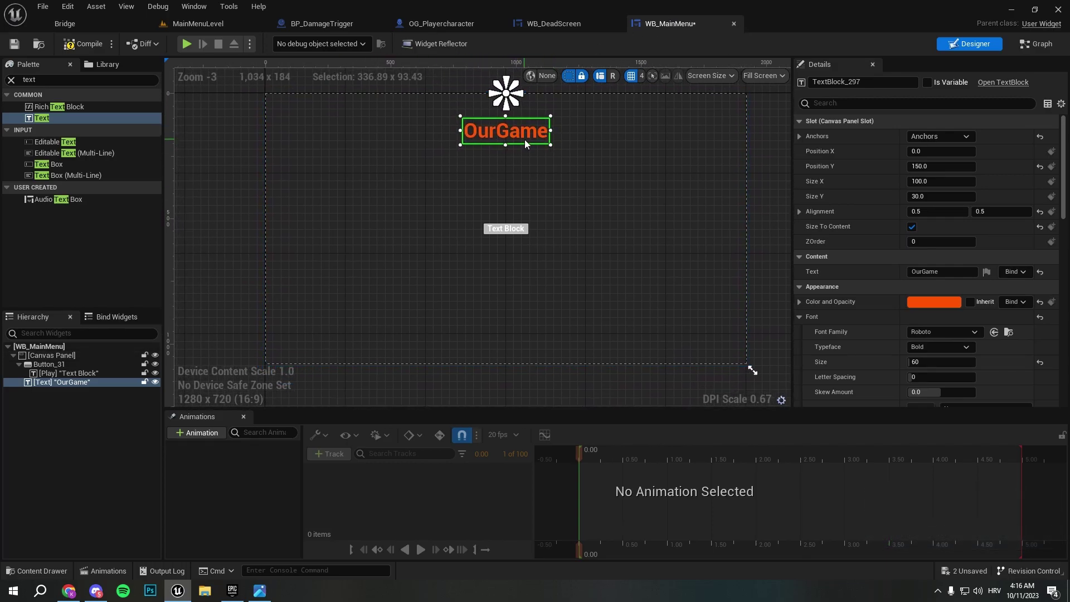
key("Delete")
- Add an Image widget to the canvas above the button, at about X 748, Y 160, and enable Size To Content
left_click(95, 84)
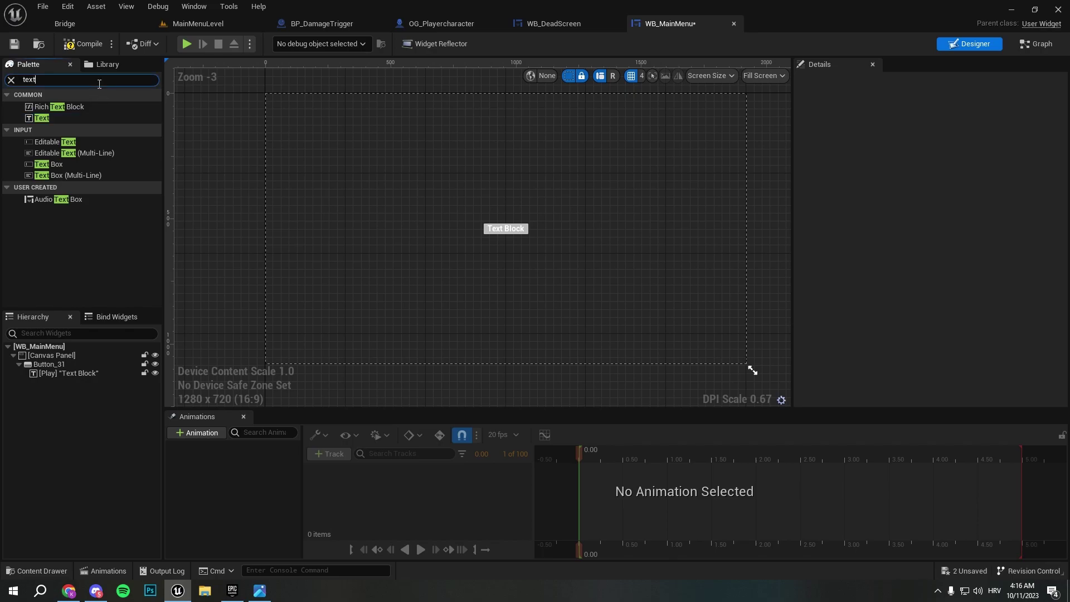
double_click(100, 83)
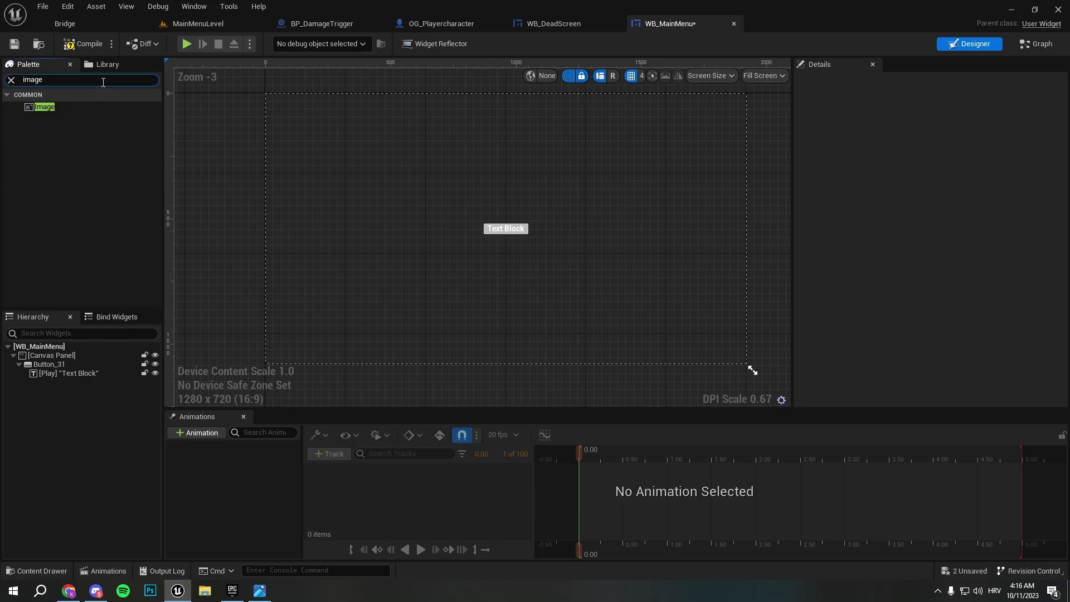
left_click_drag(103, 110, 467, 143)
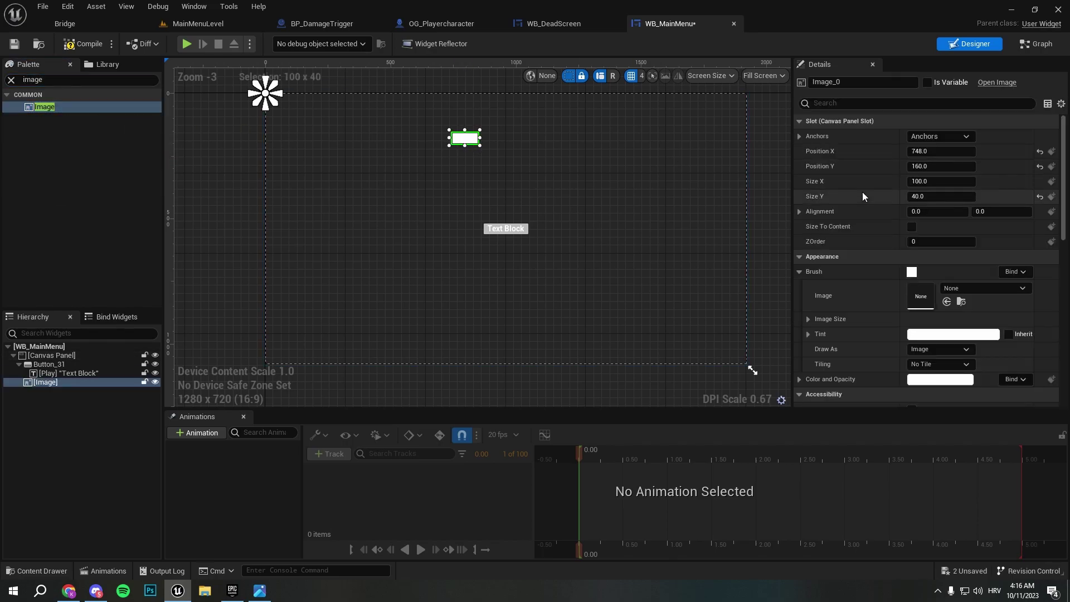
left_click(912, 227)
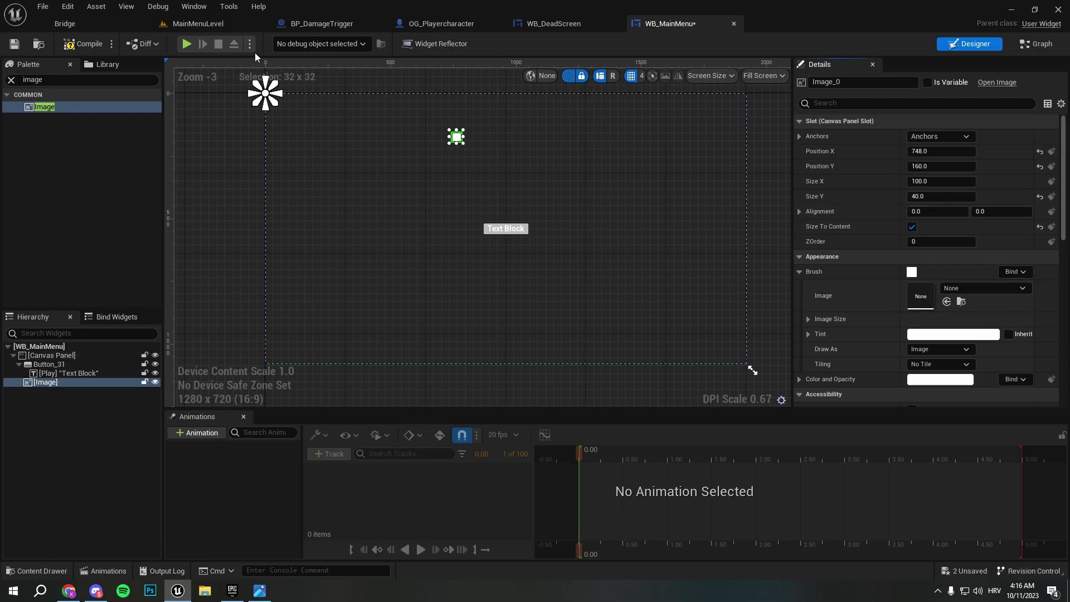
- Assign the ourfirstgame texture from the UI folder to the Image widget's brush
left_click(198, 23)
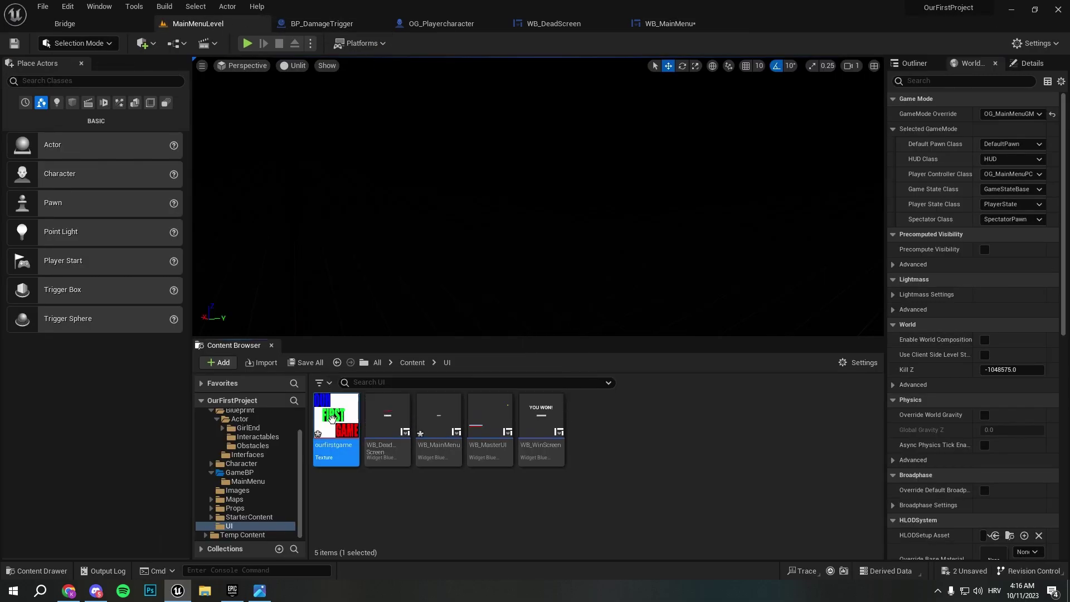
left_click(660, 25)
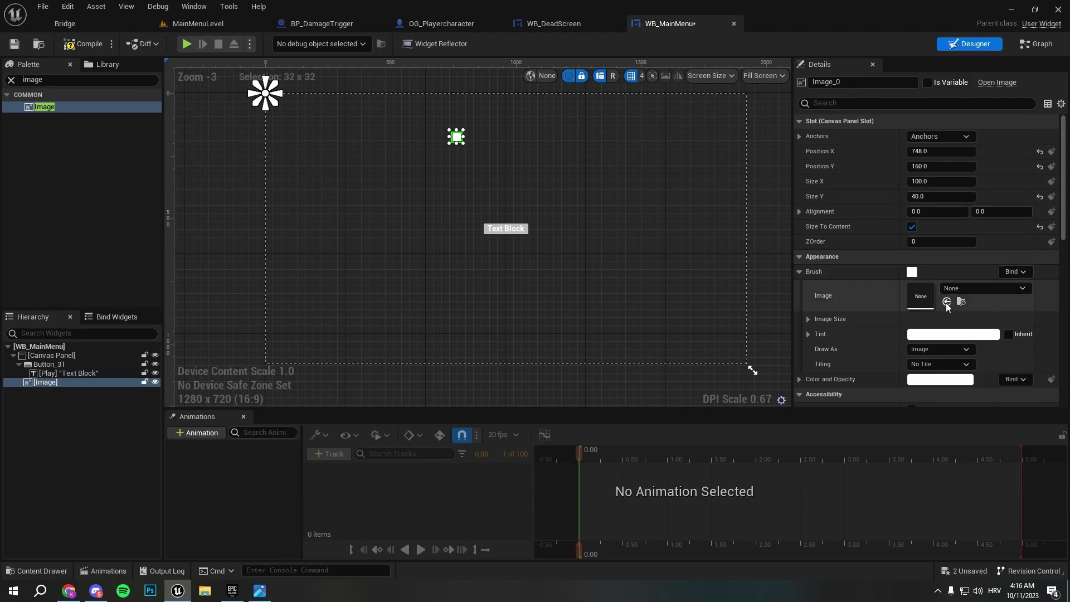
left_click(946, 302)
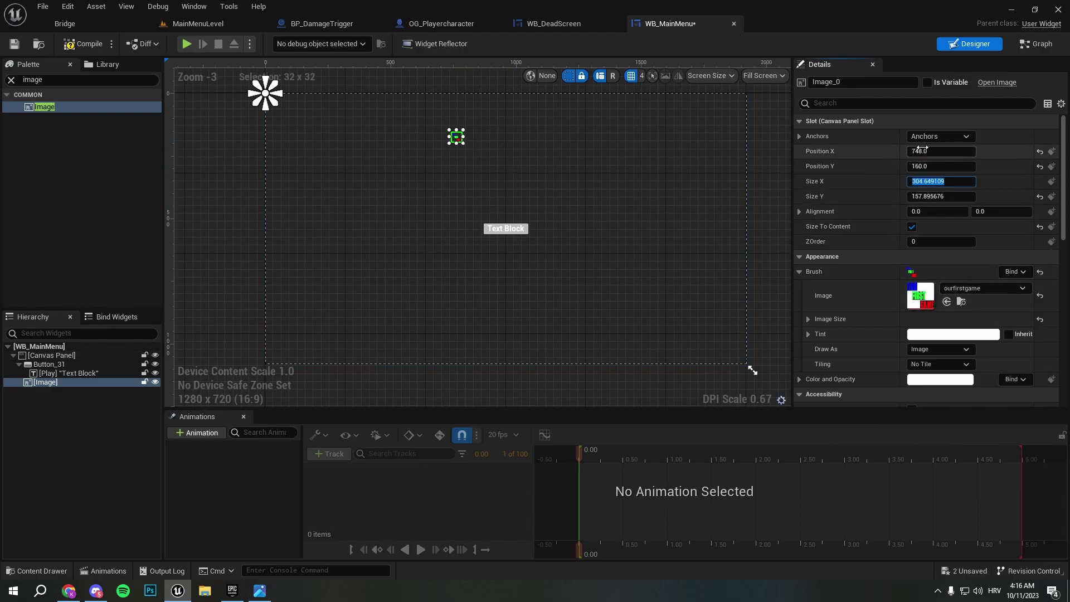
- Reset the Image widget's X and Y position to their defaults and anchor it to the top center
left_click(1040, 151)
left_click(1040, 166)
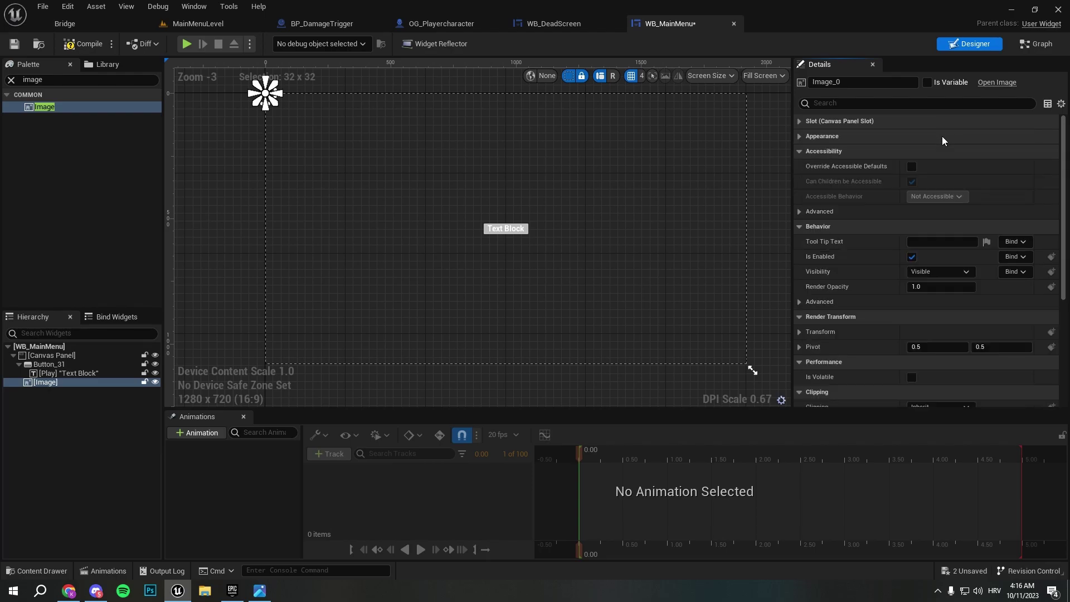
left_click(949, 139)
left_click(955, 159)
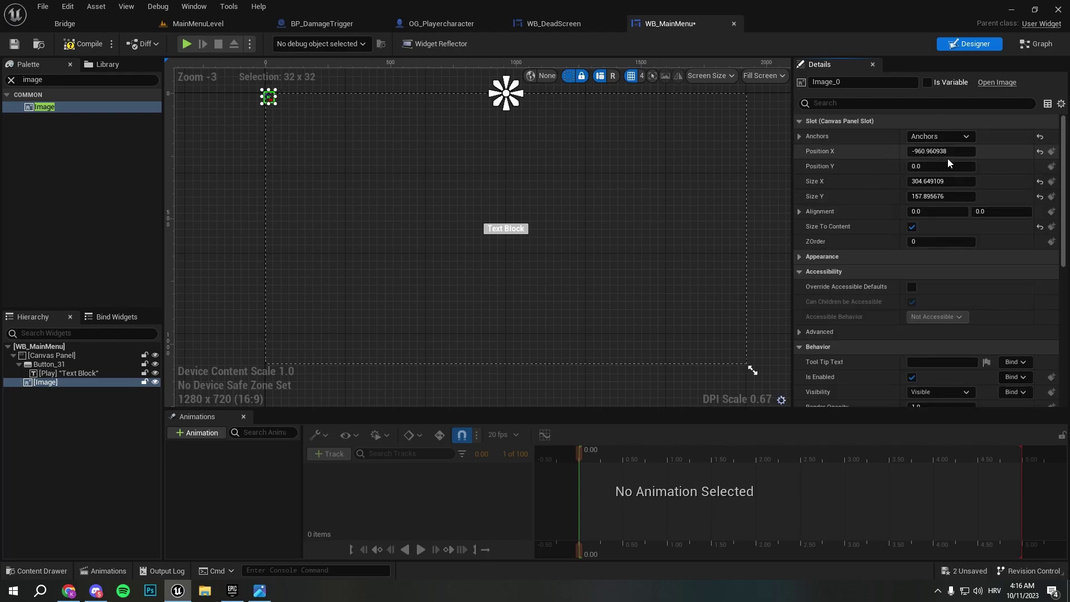
- Set the title image's Y position to 150 and its size to 500 by 500, with Size To Content disabled
left_click(949, 167)
type("15")
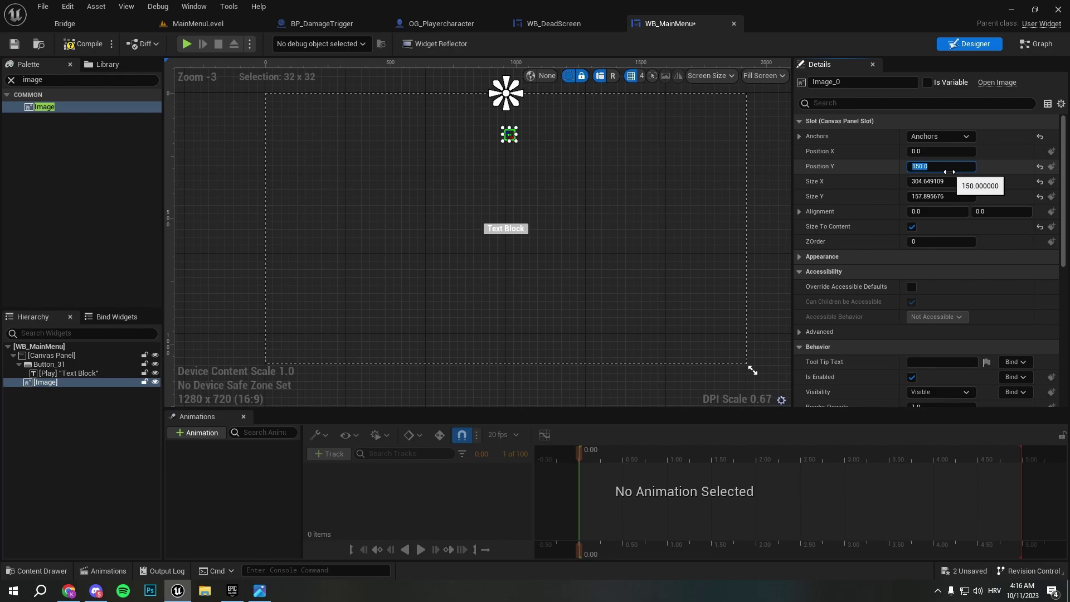
left_click(944, 181)
type("500.0")
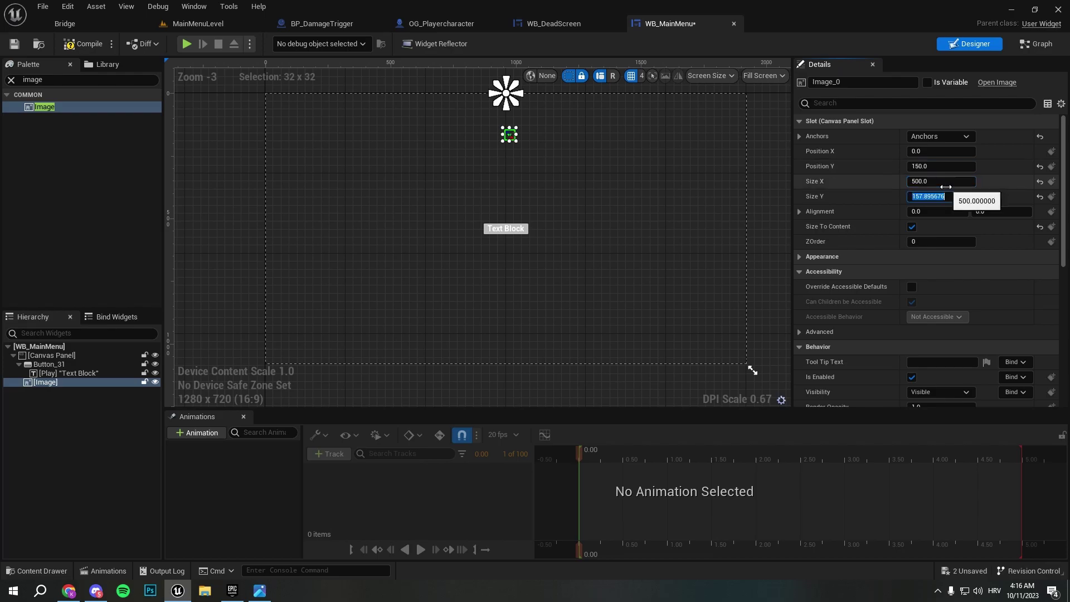
left_click(912, 226)
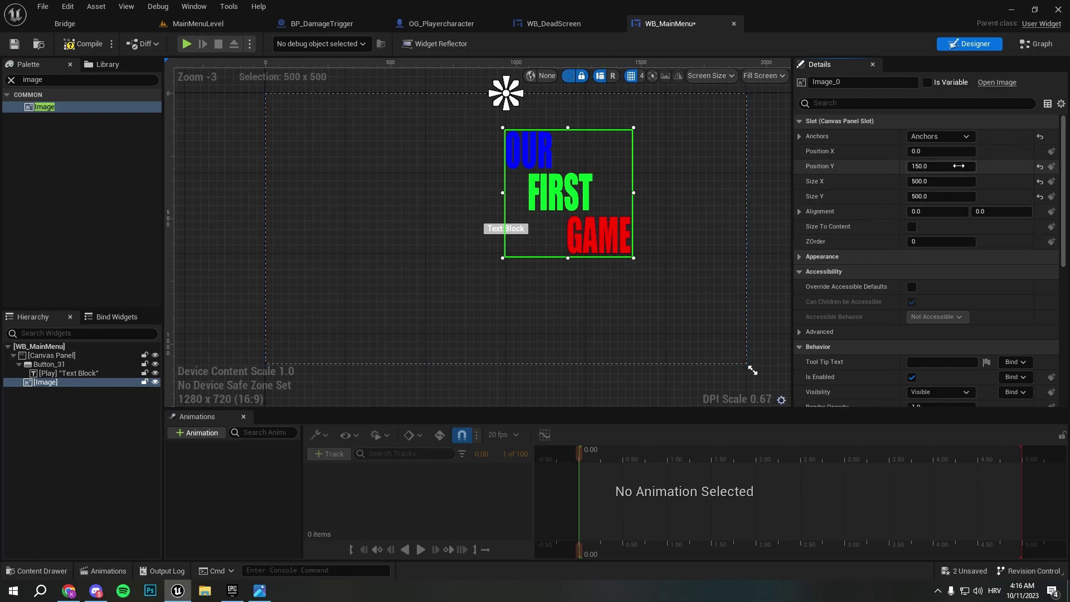
- Set the title image's size to 300 by 300
left_click(947, 182)
type("300")
key("Tab")
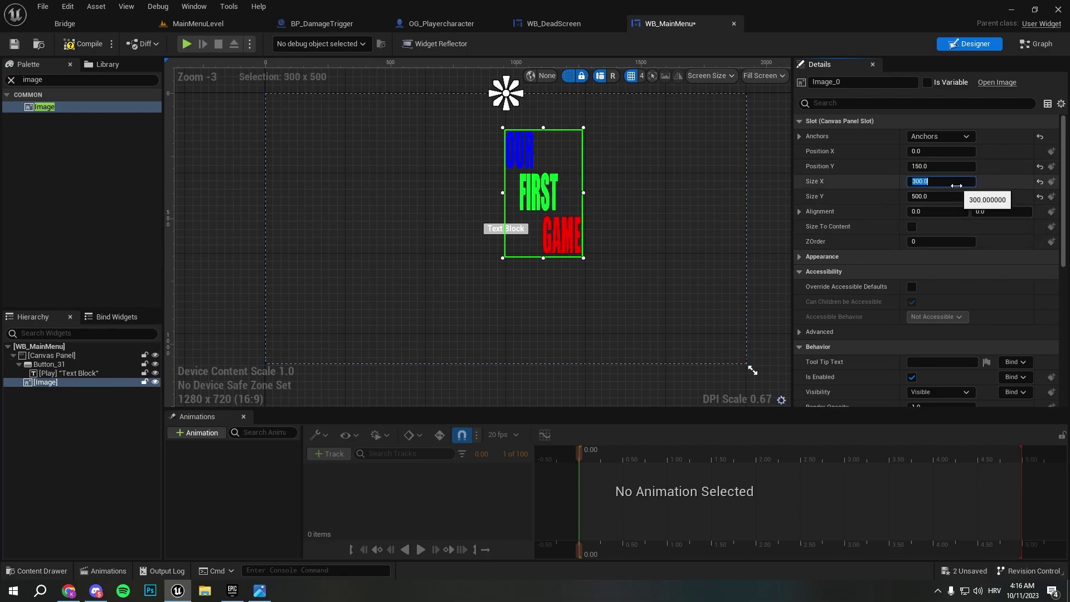
type("30")
key("Return")
type("0")
key("Return")
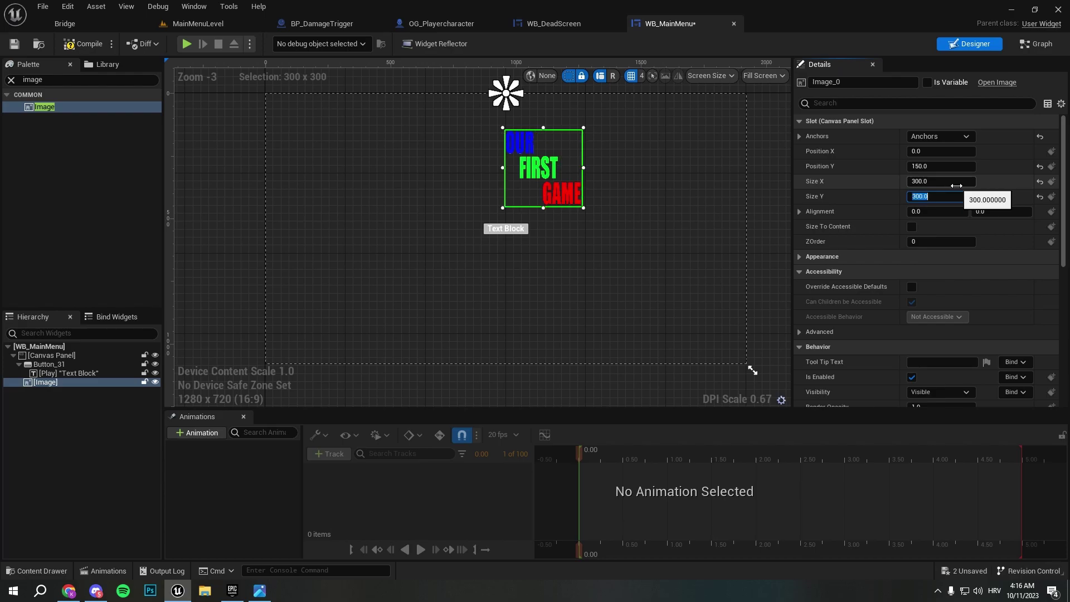
- Reset the title image's X and Y position to their default values
left_click(599, 199)
left_click(554, 189)
left_click_drag(554, 189, 516, 156)
left_click(1040, 151)
left_click(1040, 166)
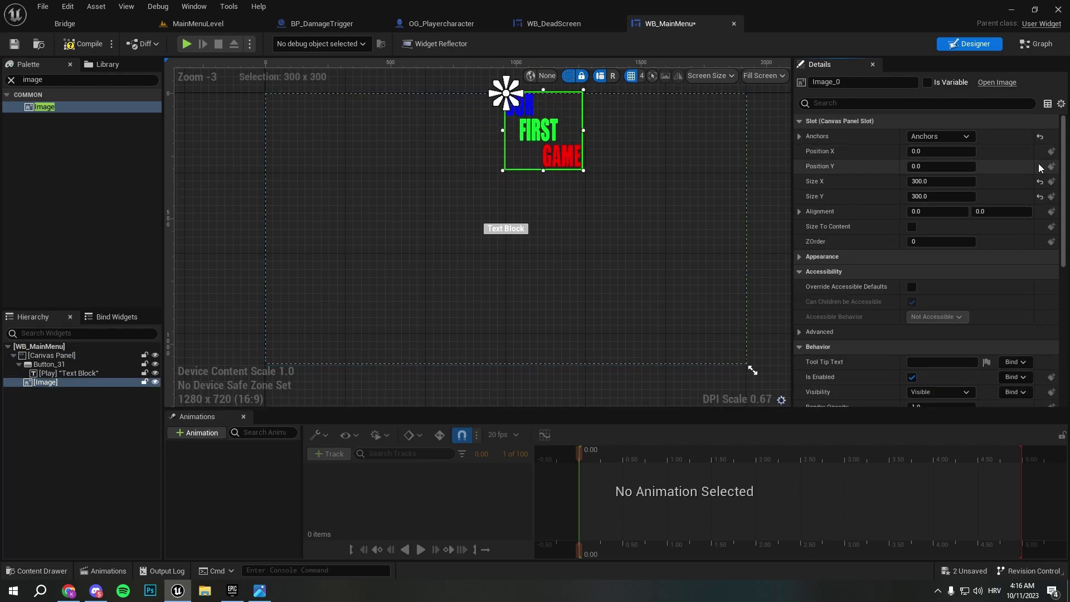
- Set the title image's alignment to 0.5 in both X and Y
left_click(945, 209)
type("0.5")
key("Tab")
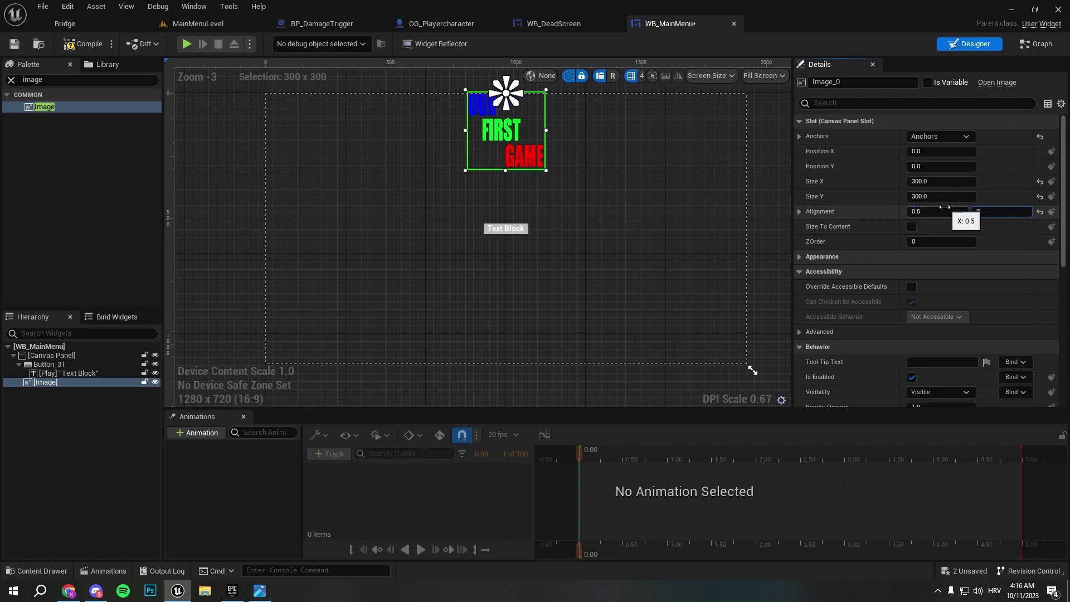
type("0.5")
key("Return")
- Move the title image down, trying a Y position of 150 and settling on 200
left_click(943, 170)
type("15")
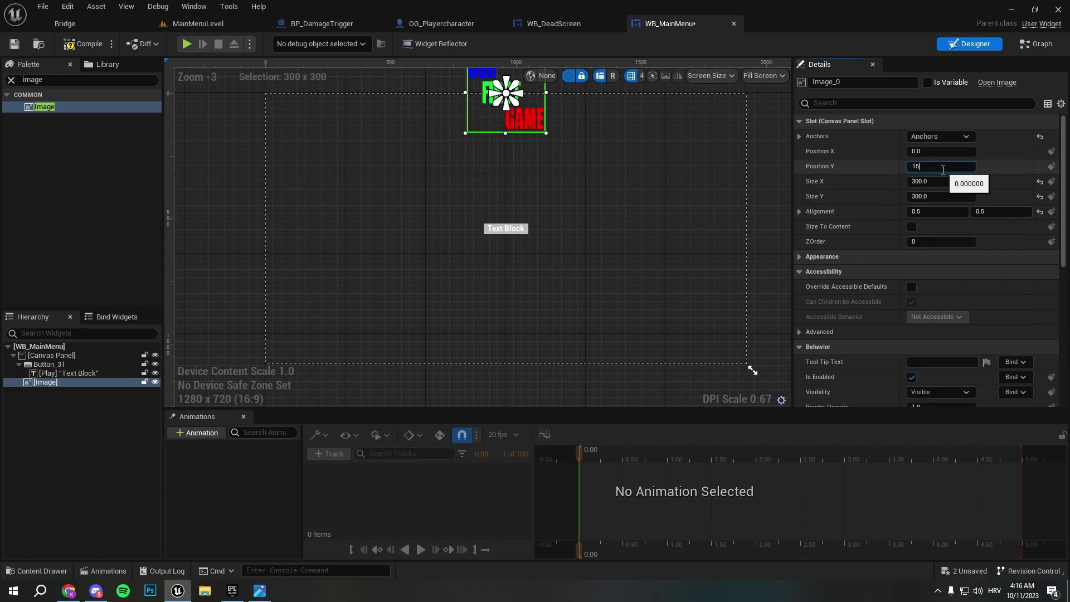
type("0")
key("Return")
type("200")
key("Return")
left_click(547, 156)
scroll(613, 187, "up", 3)
scroll(653, 266, "down", 2)
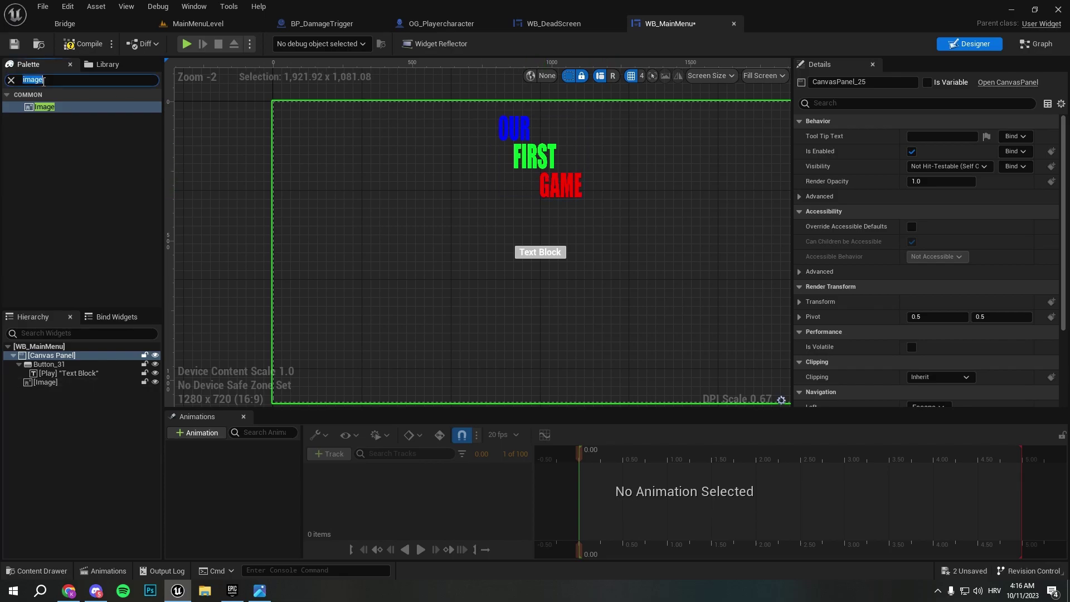
- Add a second Image widget to the canvas and anchor it to stretch across the full canvas
left_click(51, 106)
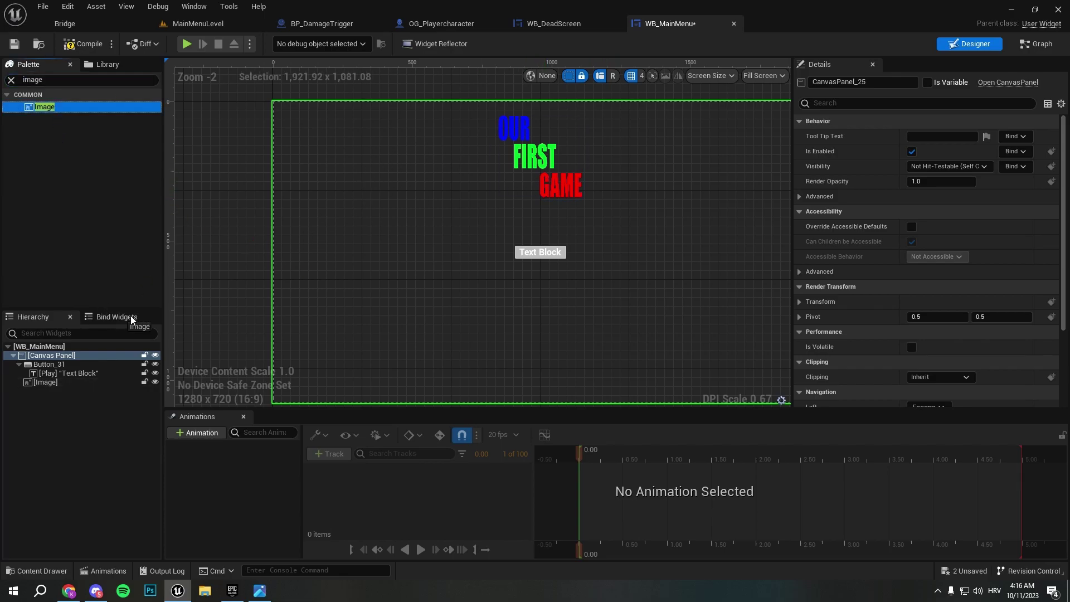
left_click_drag(153, 321, 369, 238)
left_click(925, 139)
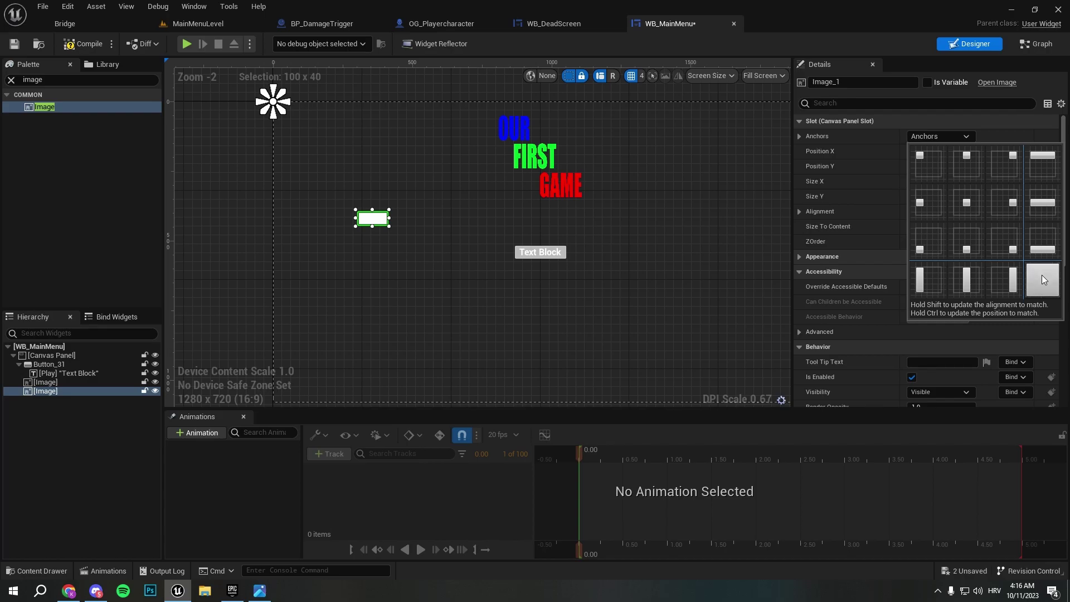
left_click(1042, 275)
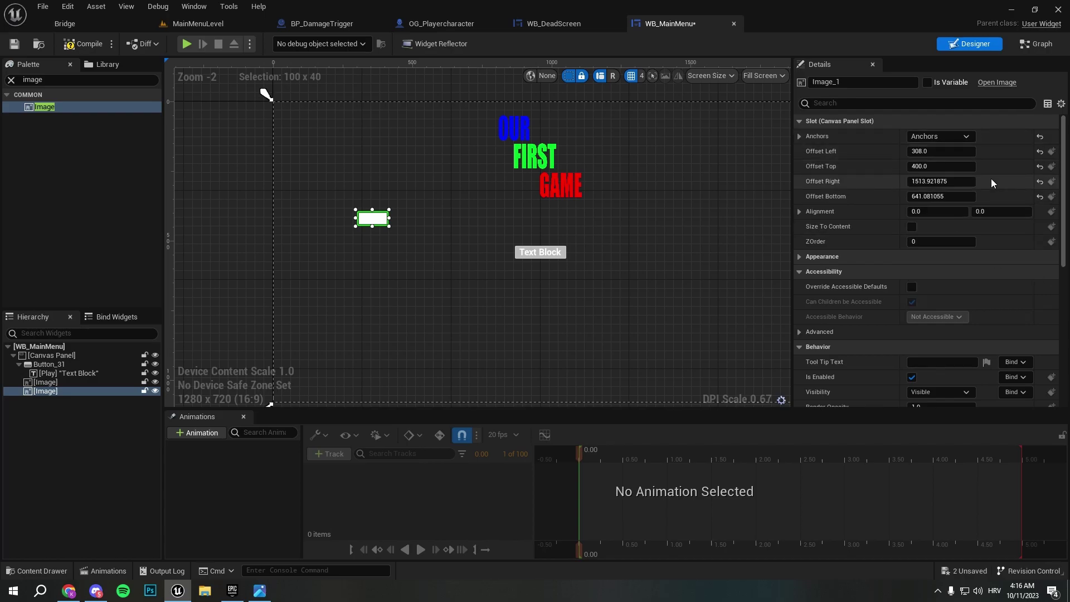
- Set the second image's left, top, right and bottom offsets to 0 so it fills the canvas
left_click(1040, 153)
left_click(1040, 167)
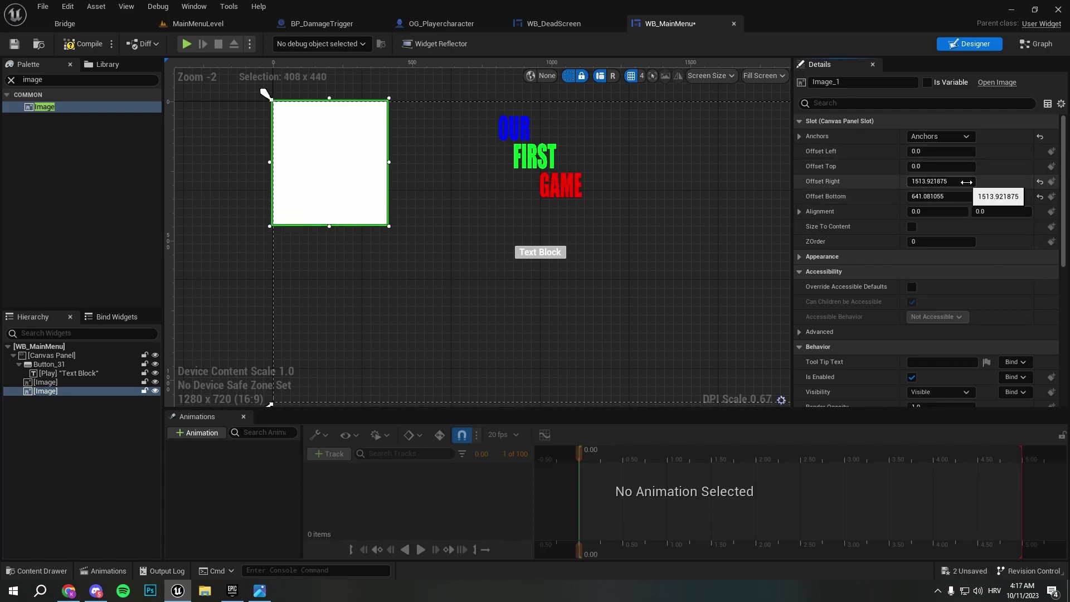
left_click(1040, 182)
left_click(1040, 196)
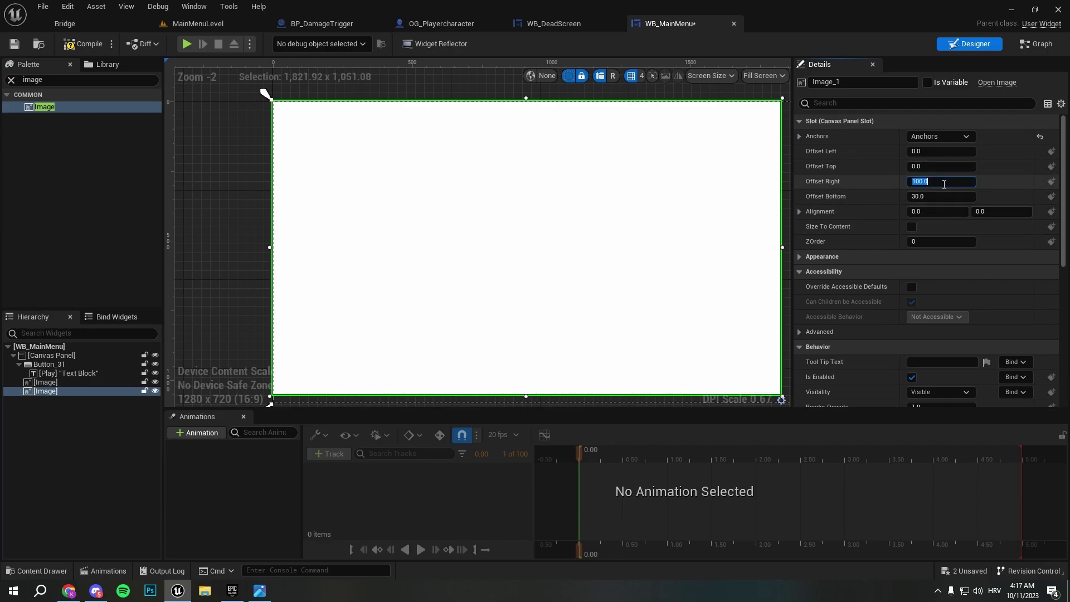
key("Tab")
type("0")
key("Return")
scroll(578, 212, "down", 2)
right_click_drag(598, 210, 573, 220)
scroll(721, 257, "up", 1)
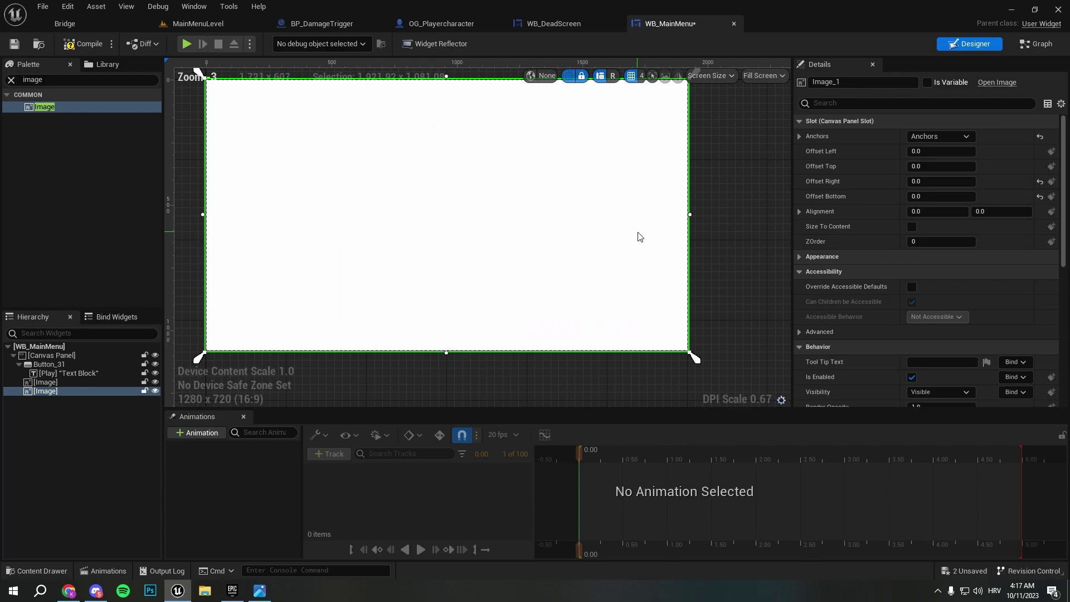
- Move the full-screen image to be the first child of the Canvas Panel, behind the title and button
left_click_drag(71, 392, 66, 363)
left_click(478, 209)
right_click_drag(405, 180, 420, 210)
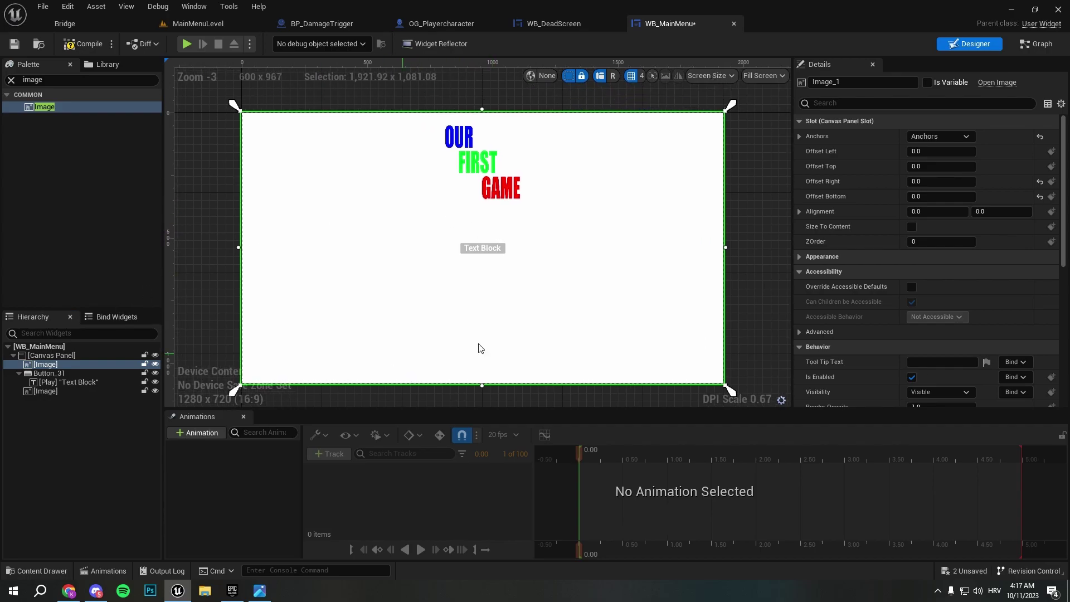
scroll(985, 272, "down", 4)
scroll(984, 272, "up", 4)
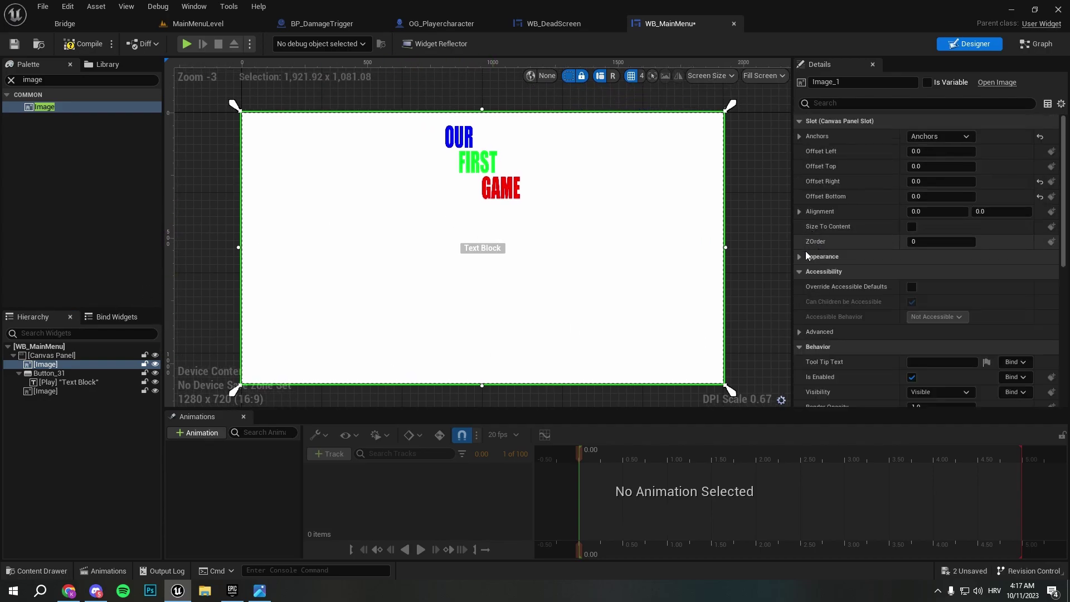
- Tint the background image's brush beige, with hex sRGB BEB291FF
scroll(951, 262, "down", 5)
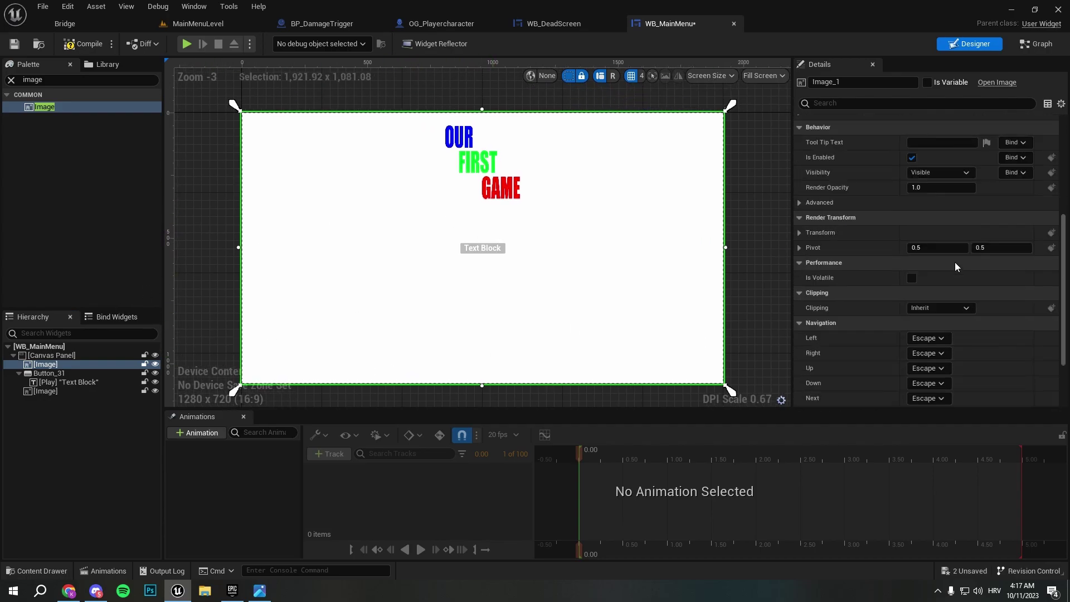
scroll(830, 253, "up", 6)
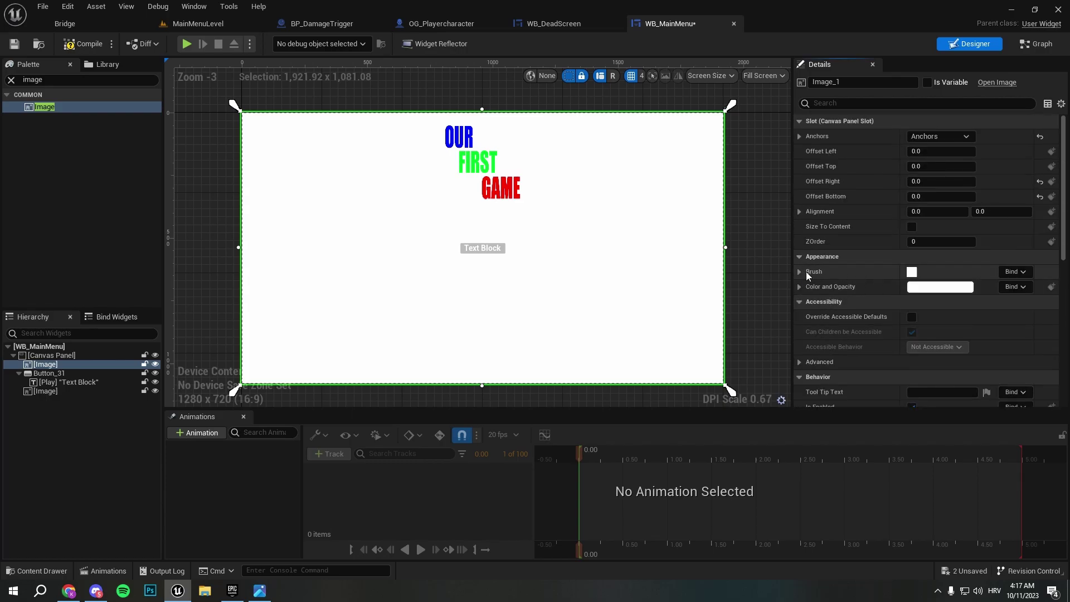
left_click(806, 272)
left_click(966, 334)
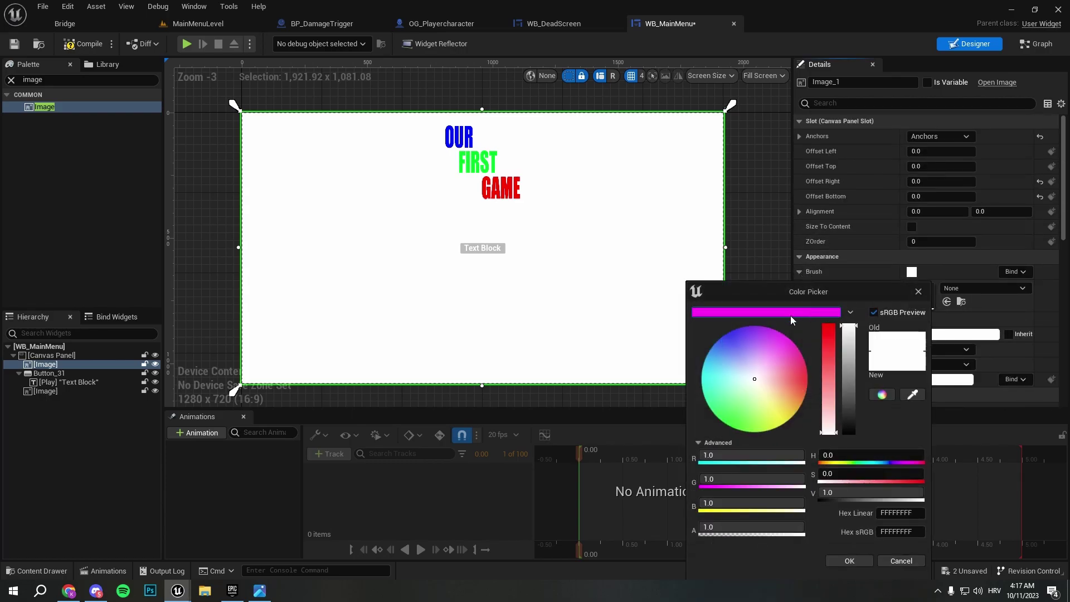
left_click(834, 365)
left_click_drag(846, 369, 821, 410)
left_click_drag(765, 379, 738, 332)
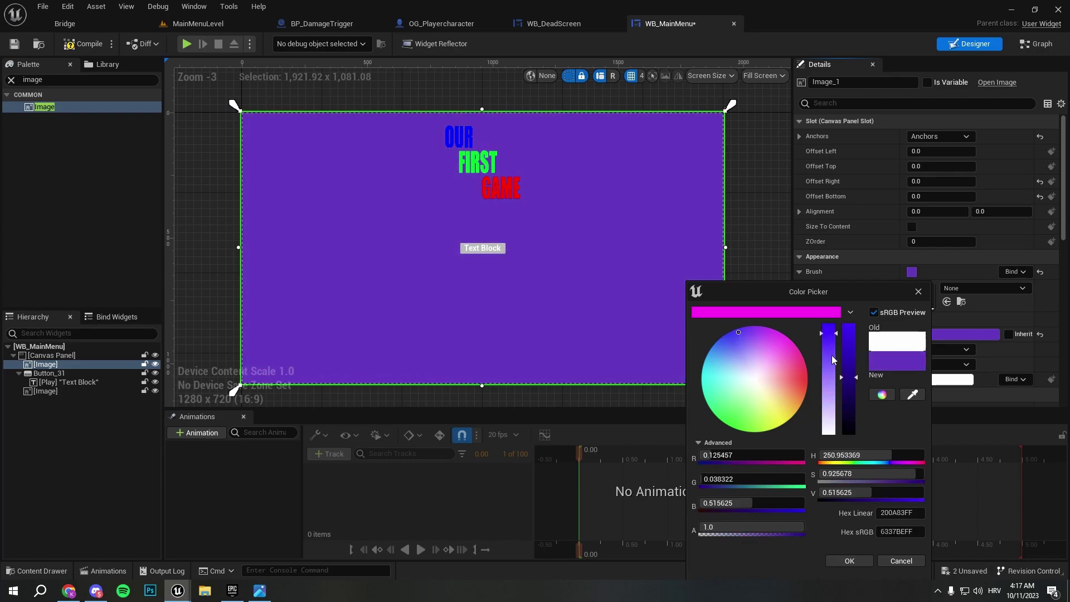
left_click_drag(835, 359, 824, 370)
left_click_drag(766, 392, 826, 384)
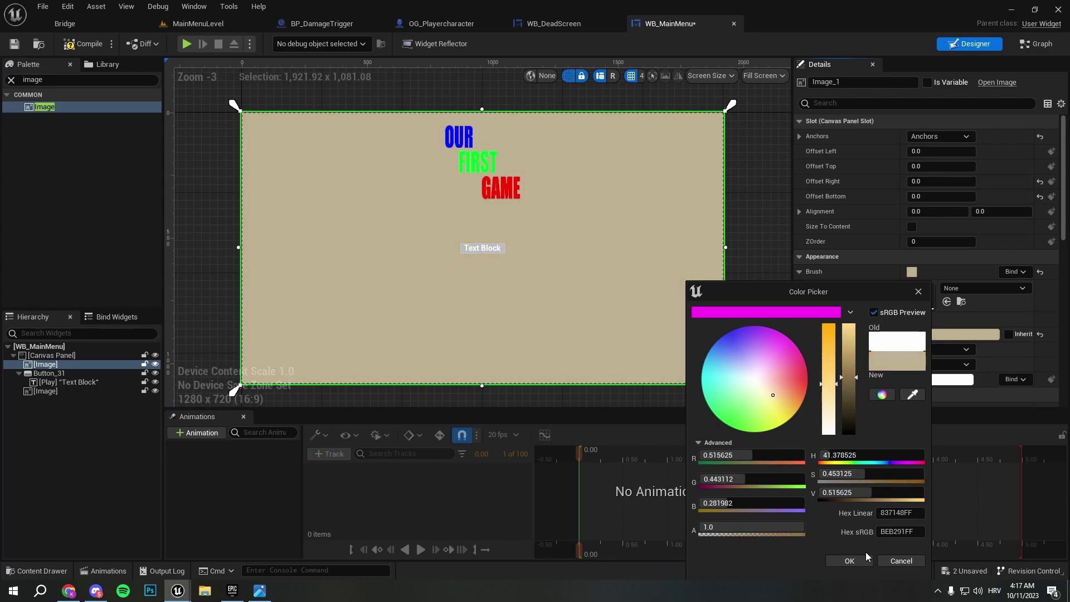
left_click(864, 557)
left_click(500, 188)
scroll(573, 220, "up", 1)
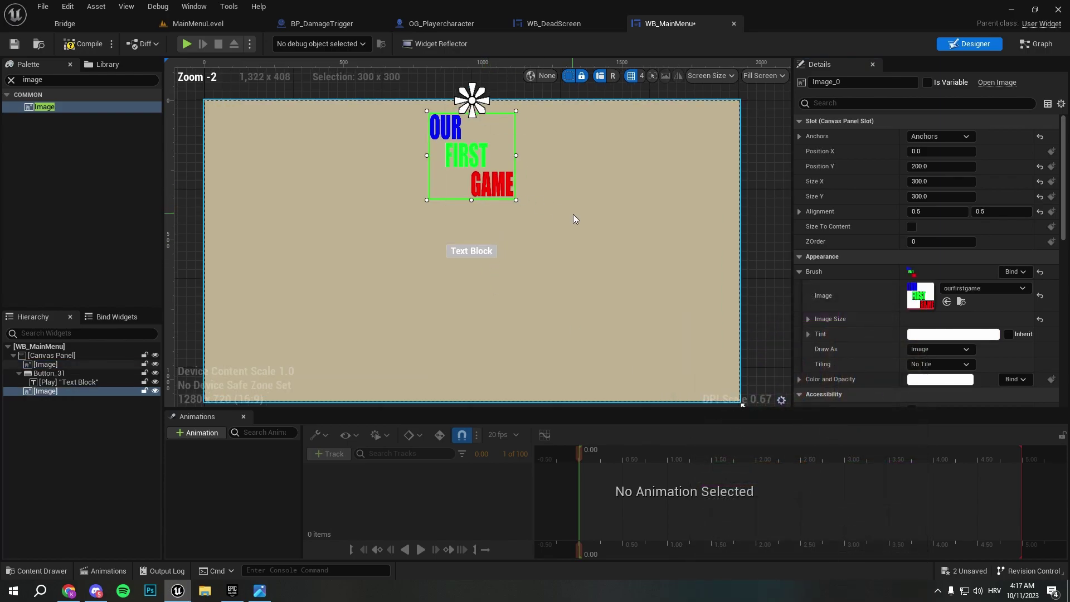
scroll(581, 219, "down", 1)
scroll(864, 299, "down", 1)
scroll(864, 299, "up", 1)
left_click(480, 249)
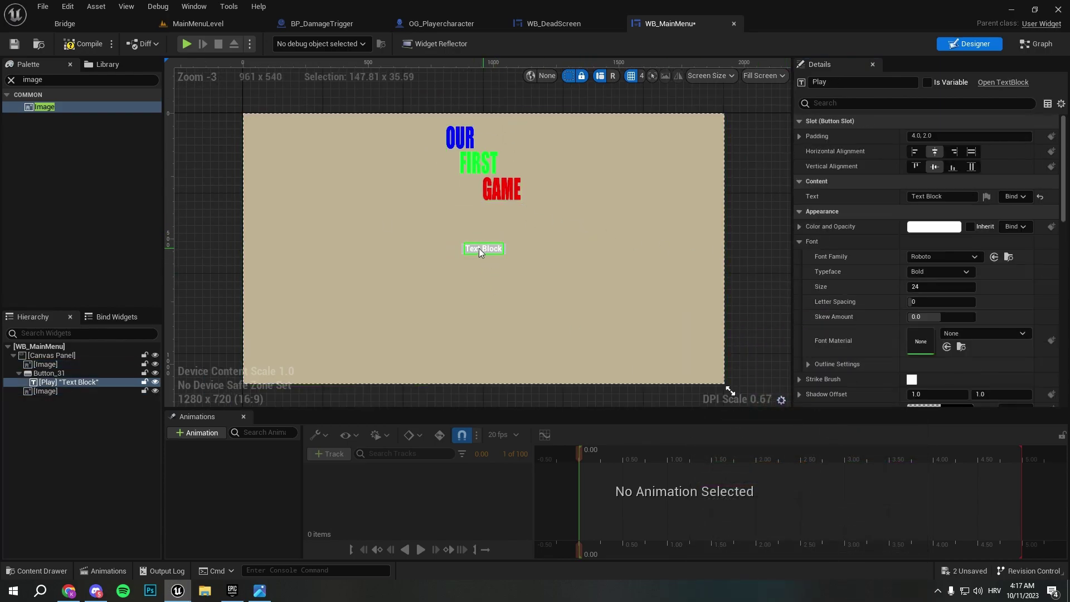
- Add a Vertical Box to the canvas over the button, about 356 by 329, and anchor it to the center
left_click(104, 79)
type("vertical")
left_click_drag(109, 106, 459, 256)
left_click(941, 137)
left_click(966, 202)
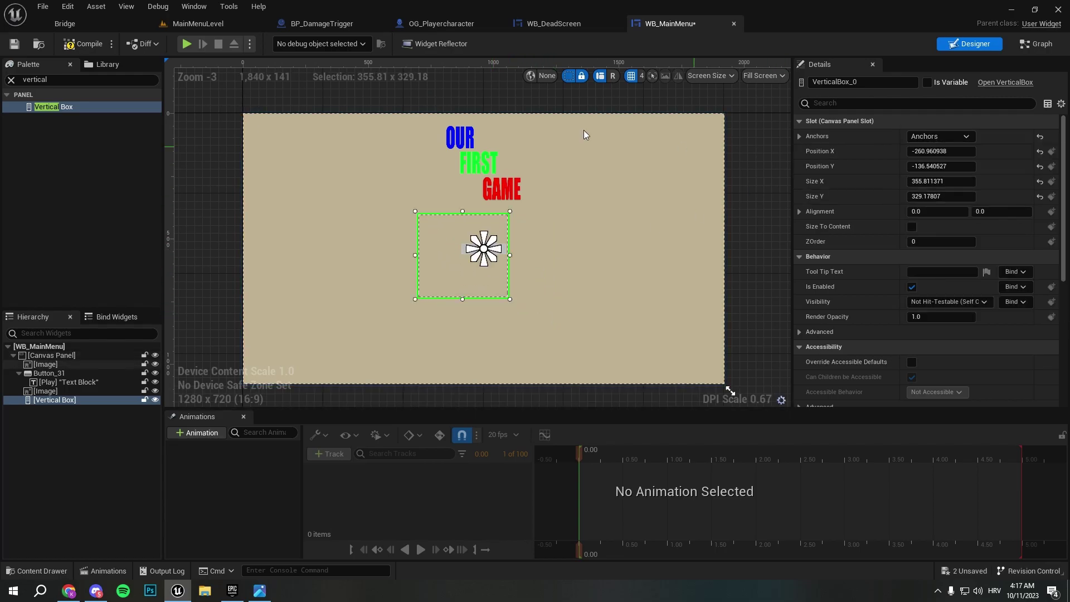
- Reset the Vertical Box's position, with its alignment at 0.5, 0.5 and its Y position at 150
left_click(1040, 152)
left_click(1040, 166)
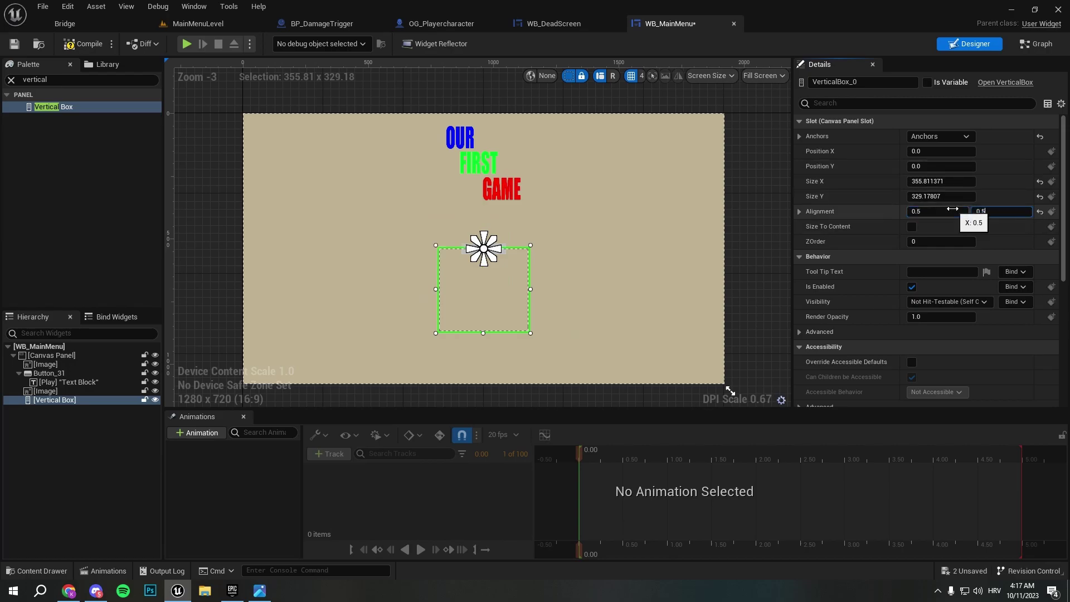
left_click(927, 168)
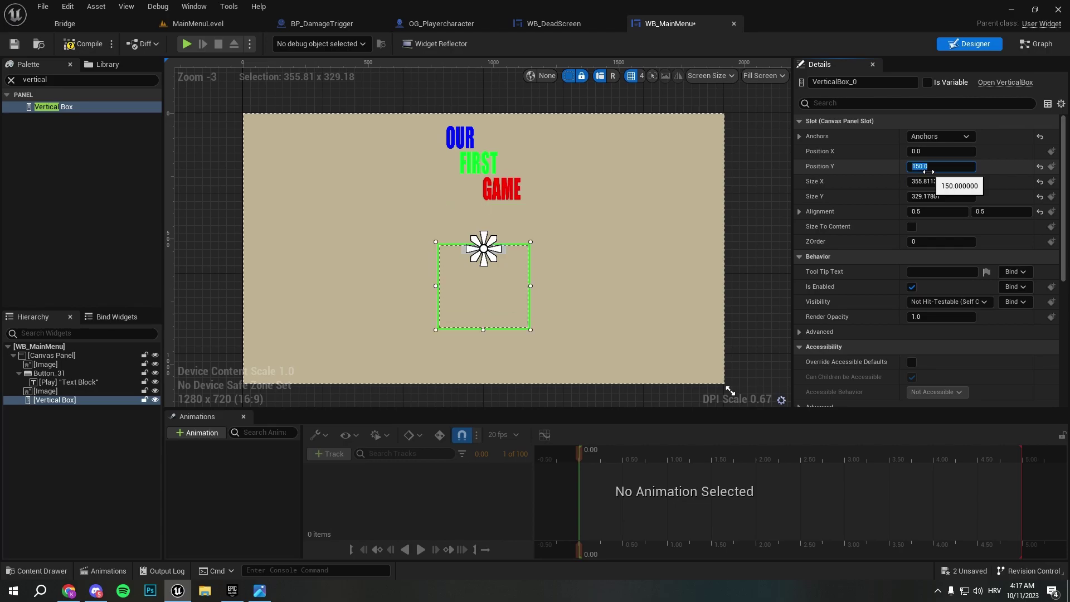
- Nest the button with its text block inside the Vertical Box in the widget hierarchy
mouse_move(47, 374)
left_mouse_down()
mouse_move(45, 403)
mouse_move(54, 387)
left_mouse_up()
left_click(62, 400)
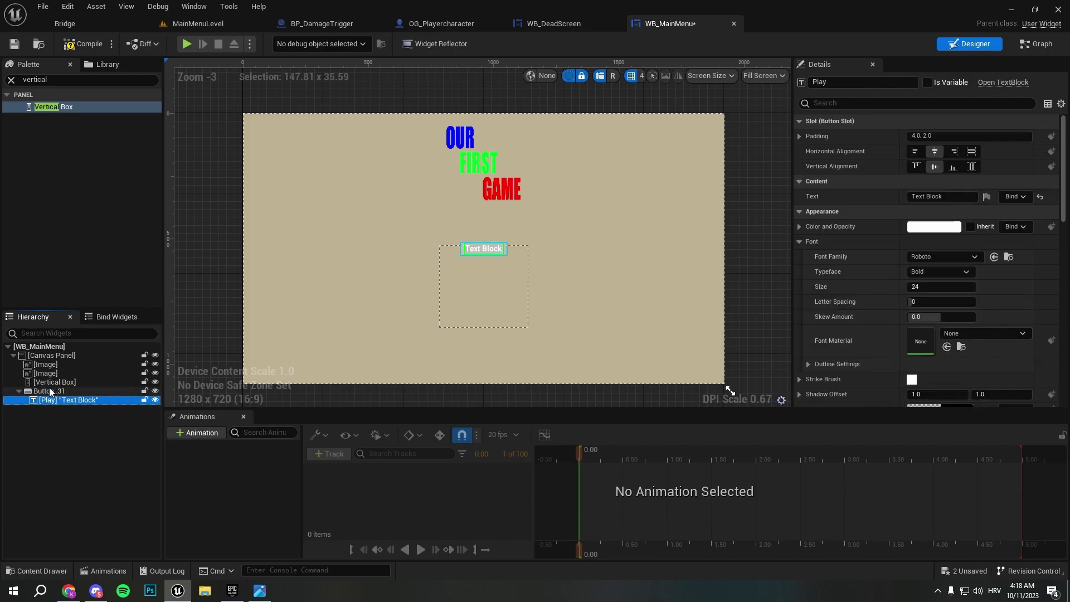
left_click_drag(50, 392, 48, 385)
left_click(333, 287)
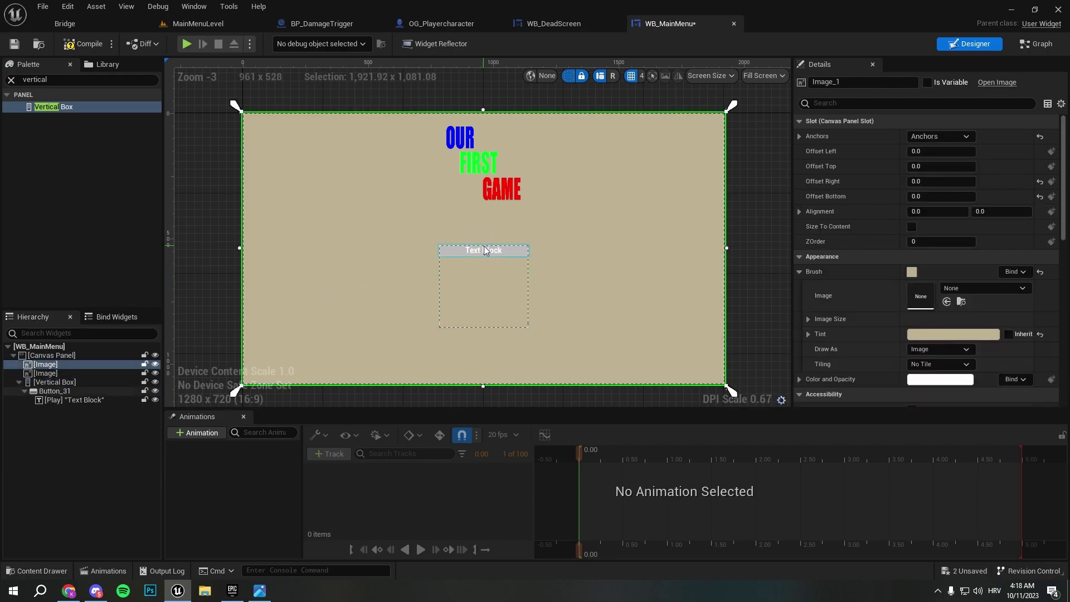
- Duplicate the button within the Vertical Box and rename the original button PlayButton
left_click(485, 250)
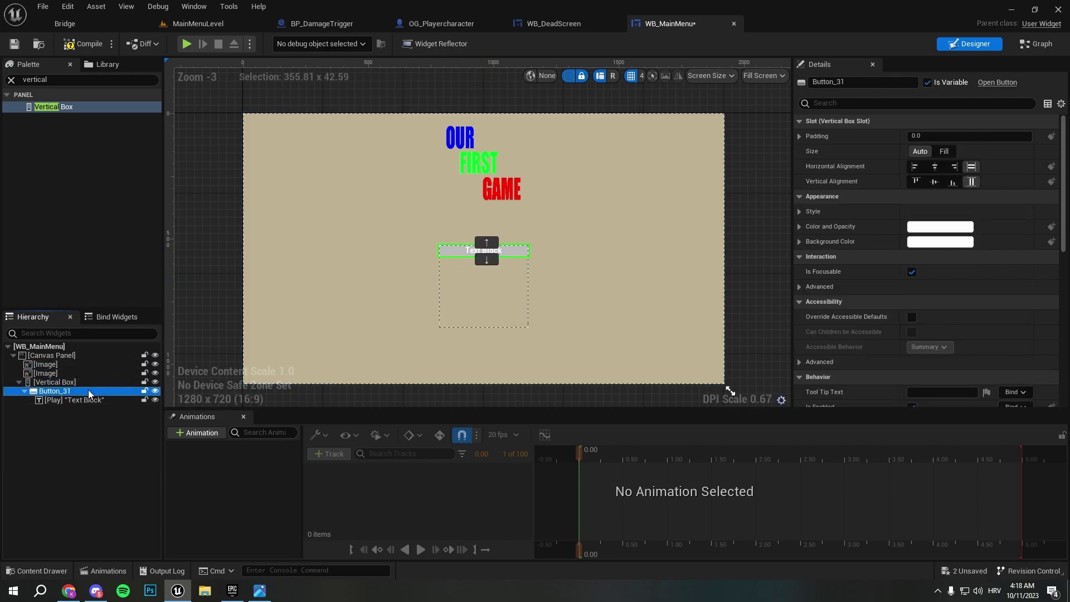
key("ctrl+d")
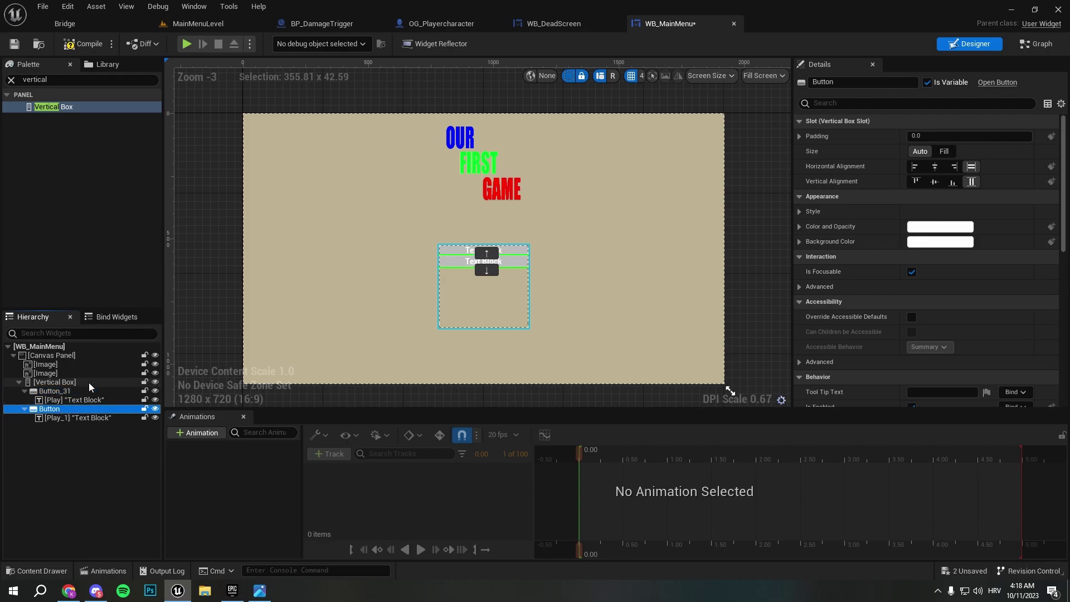
left_click(72, 390)
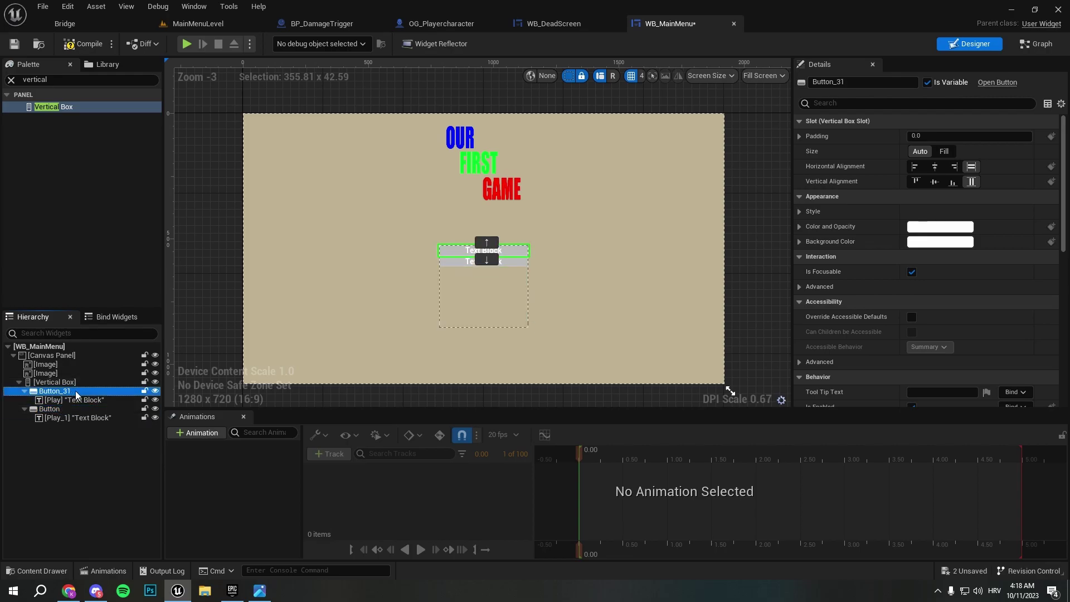
left_click(849, 82)
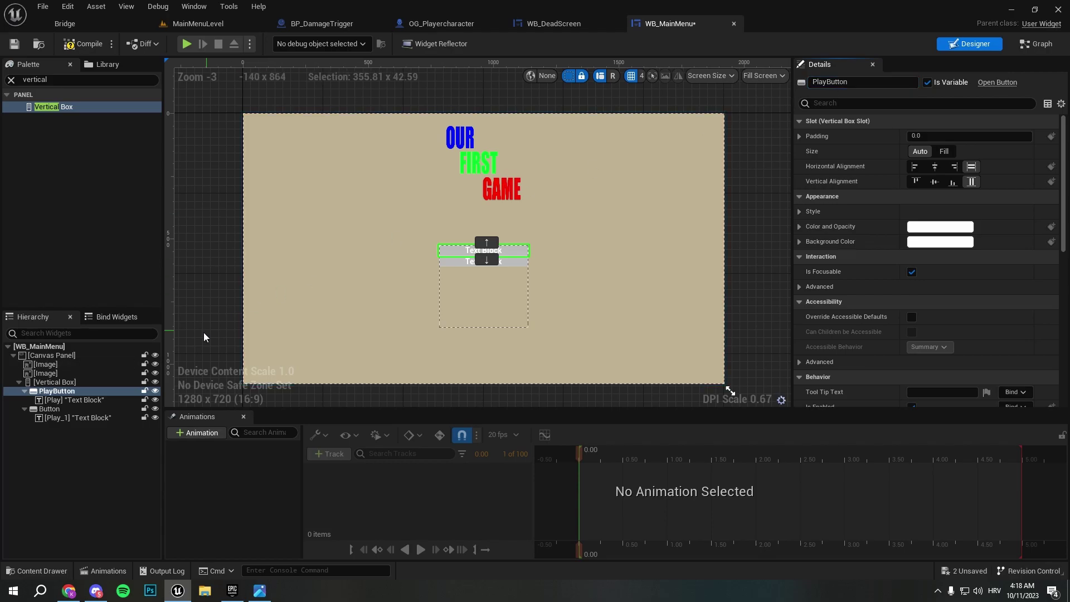
- Change the text shown on PlayButton to Play
left_click(74, 400)
left_click(880, 80)
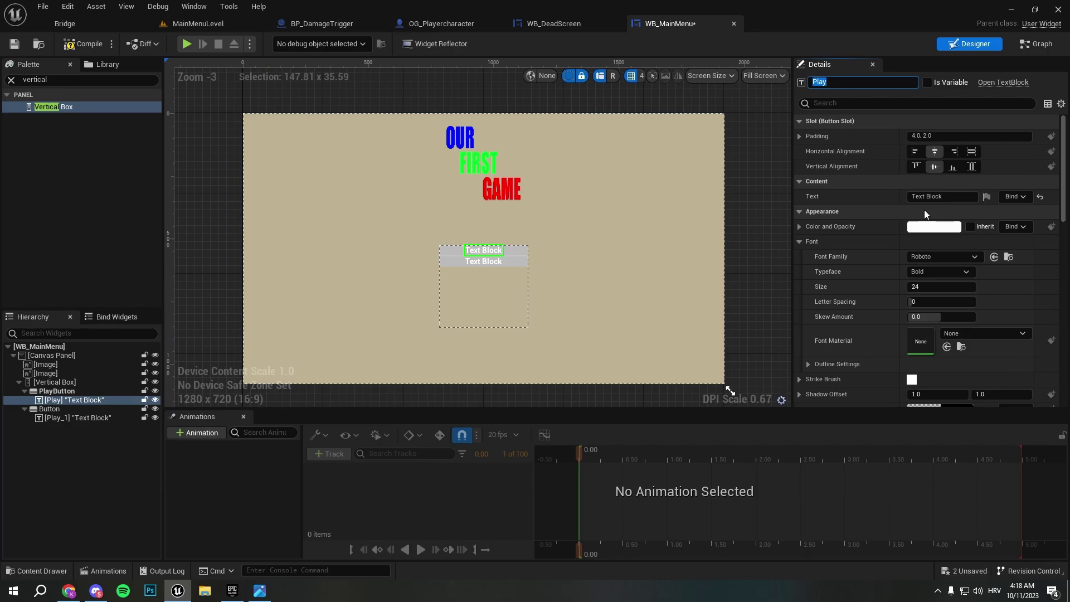
left_click(936, 196)
type("Play")
left_click(586, 256)
left_click(503, 262)
left_click(514, 253)
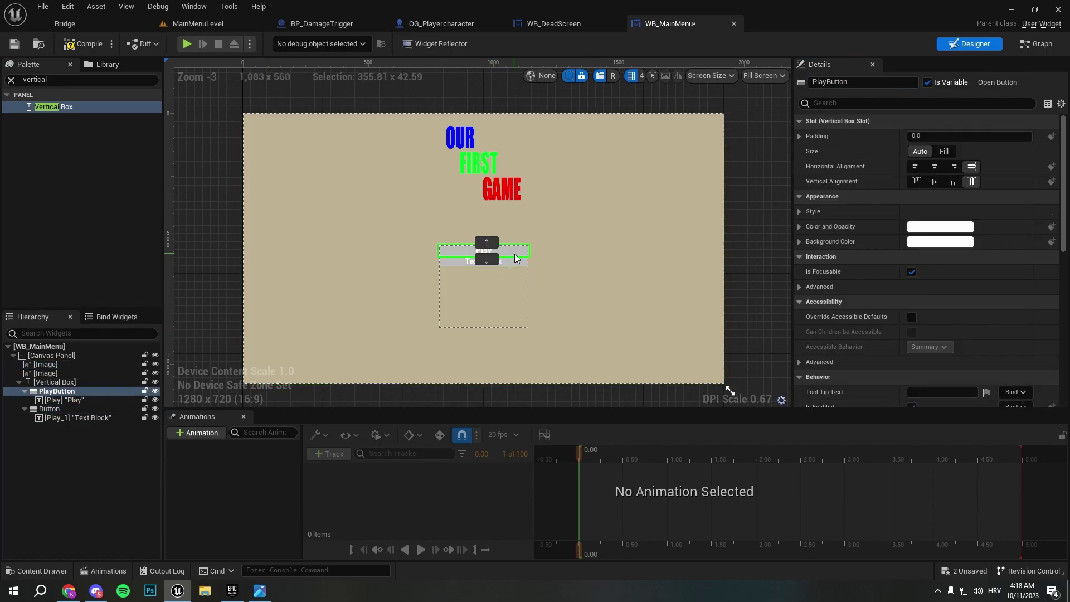
- Rename the duplicated second button in the Vertical Box to ExitButton
left_click(466, 265)
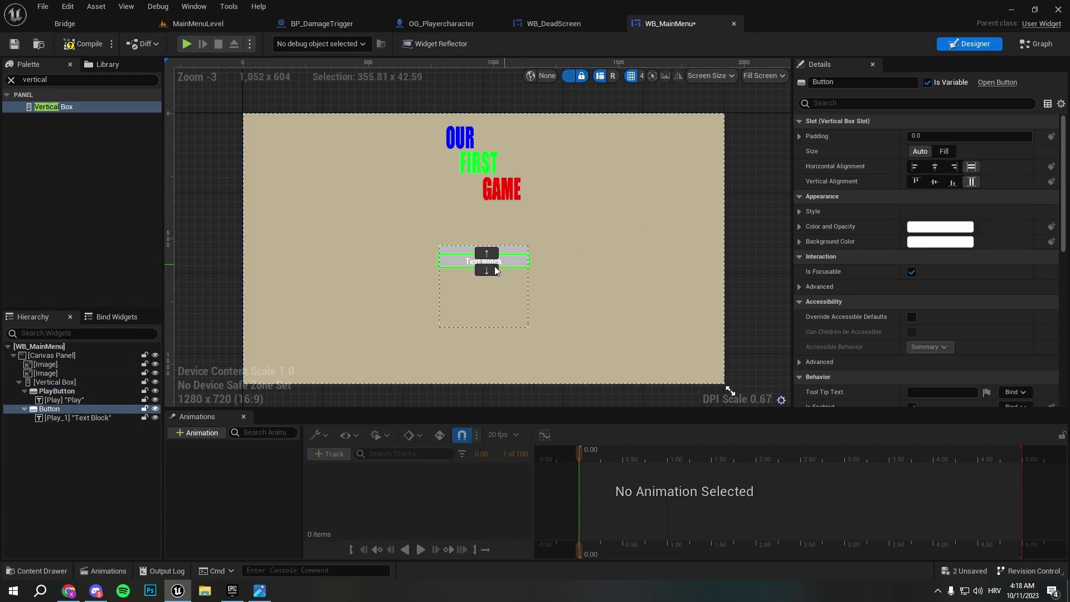
left_click(99, 416)
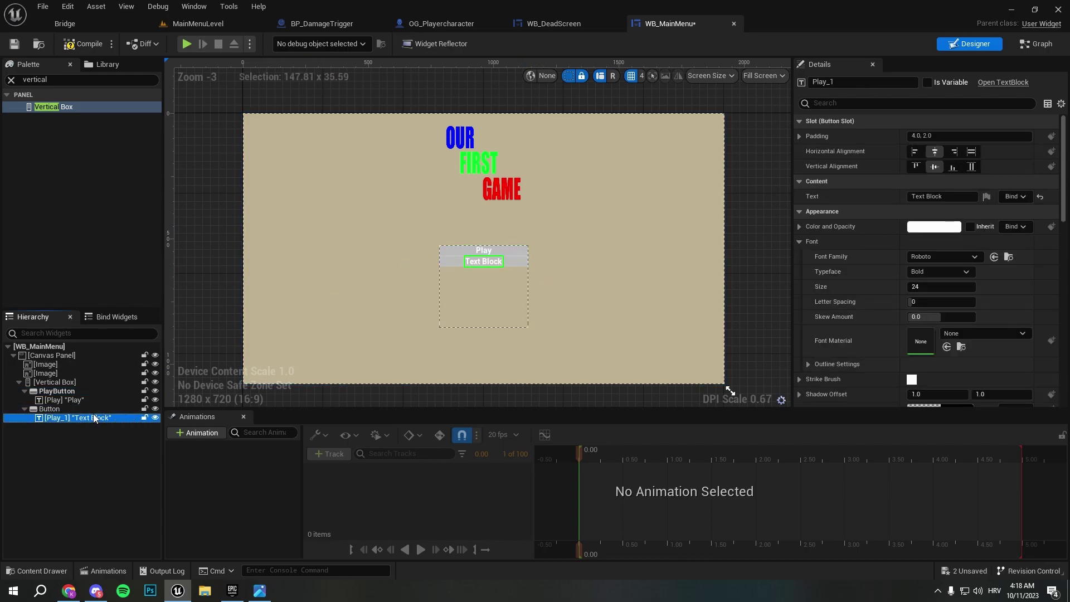
left_click(89, 409)
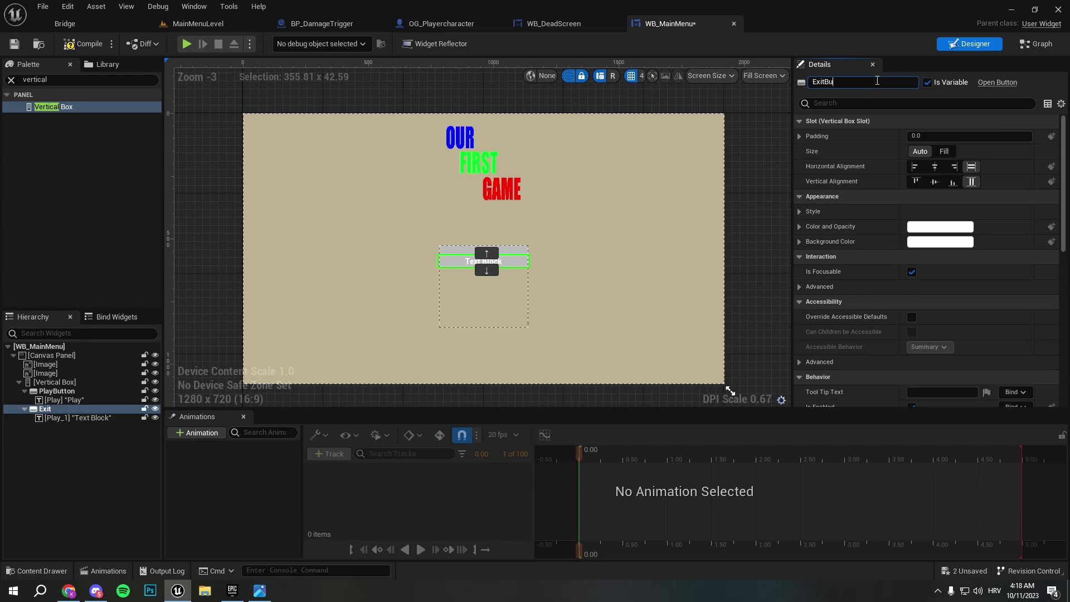
- Change the text shown on ExitButton to Exit and rename its text block Exit
left_click(78, 417)
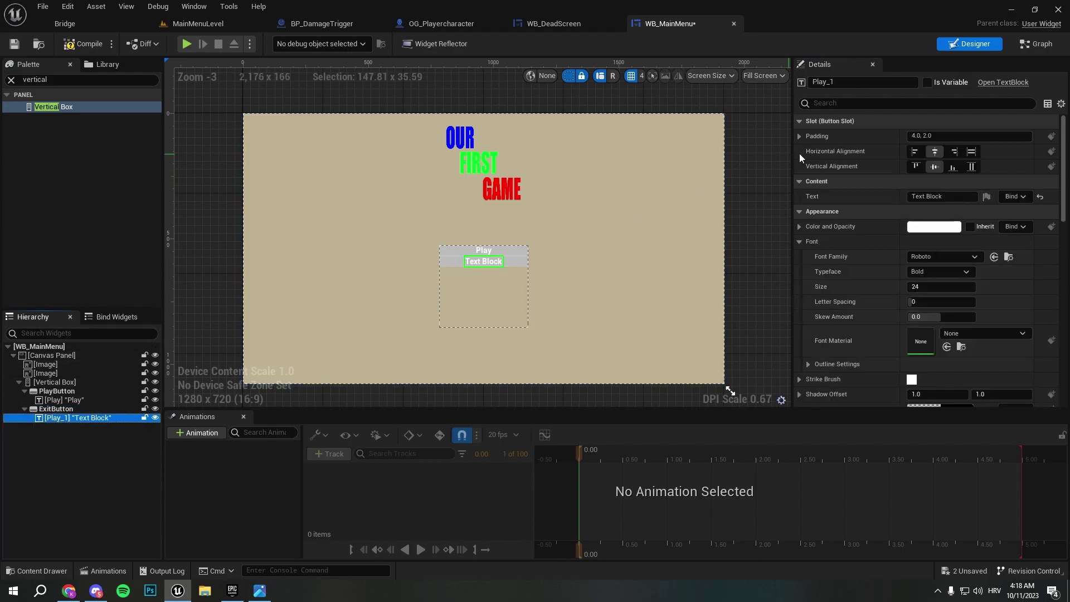
left_click(928, 194)
left_click_drag(843, 82, 739, 82)
type("ex")
key("BackSpace")
key("BackSpace")
type("Exit")
key("Return")
left_click(597, 243)
- Set the slot size of both PlayButton and ExitButton to Fill within the Vertical Box
left_click(510, 251)
left_click(948, 151)
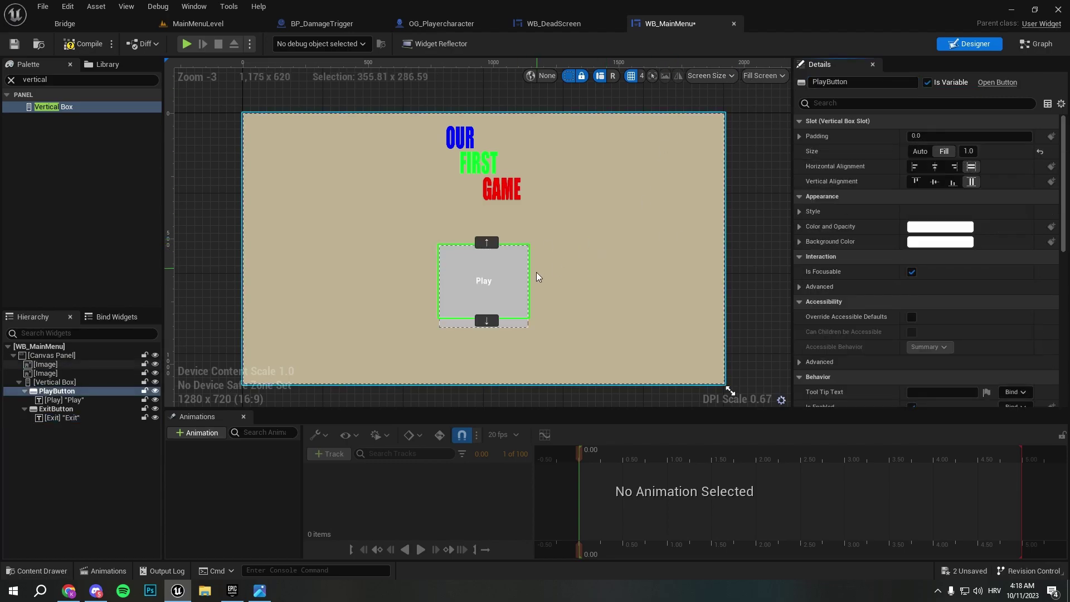
left_click(484, 322)
left_click(944, 153)
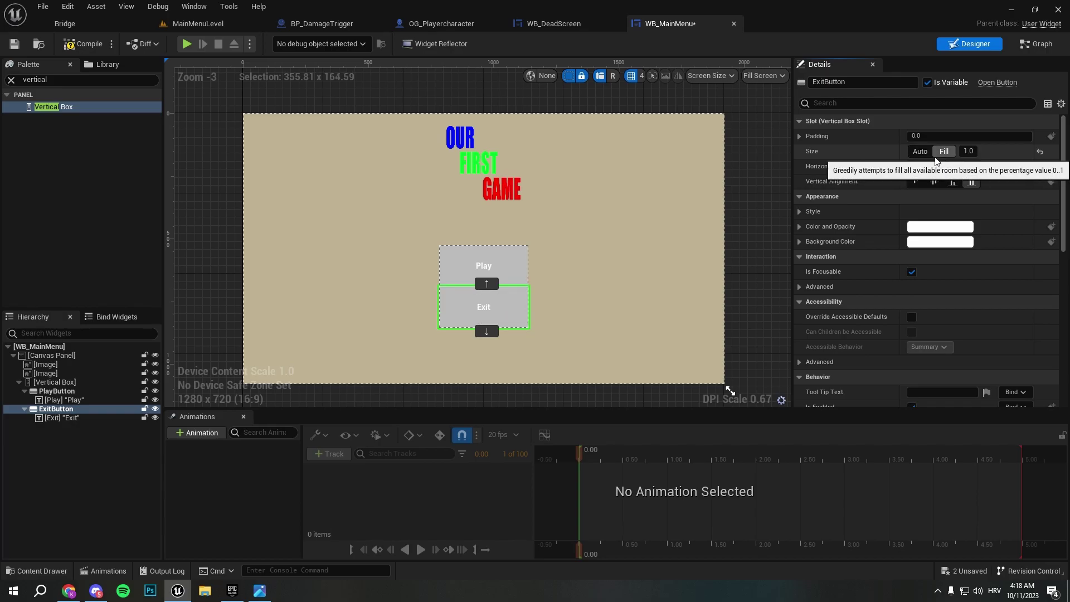
left_click(607, 231)
- Increase PlayButton's bottom padding to leave a gap between it and ExitButton
left_click(512, 277)
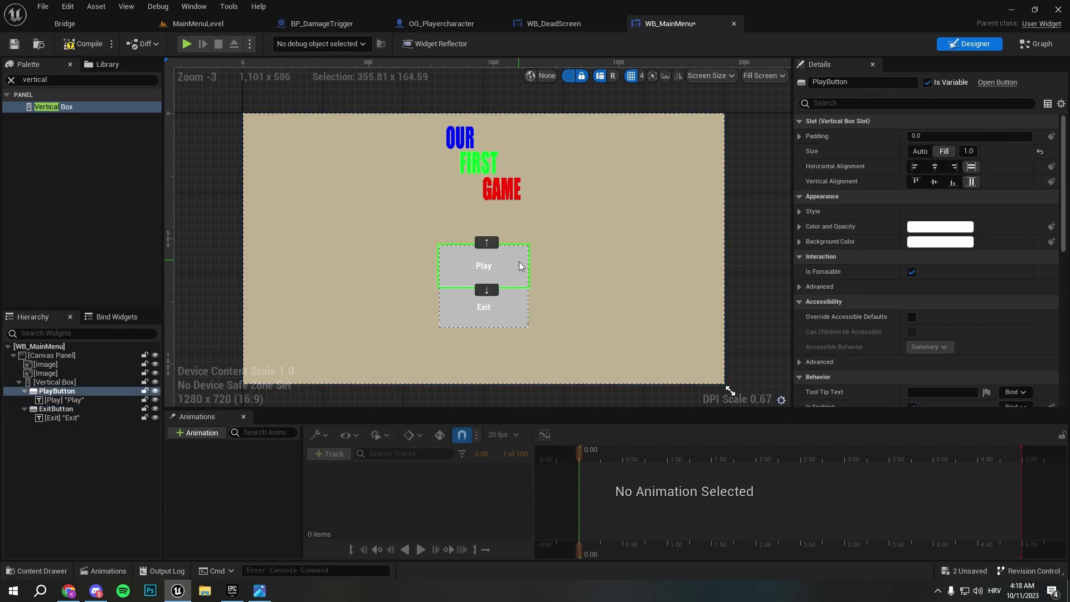
left_click(529, 284)
left_click(527, 293)
left_click(529, 282)
left_click(524, 277)
left_click(800, 136)
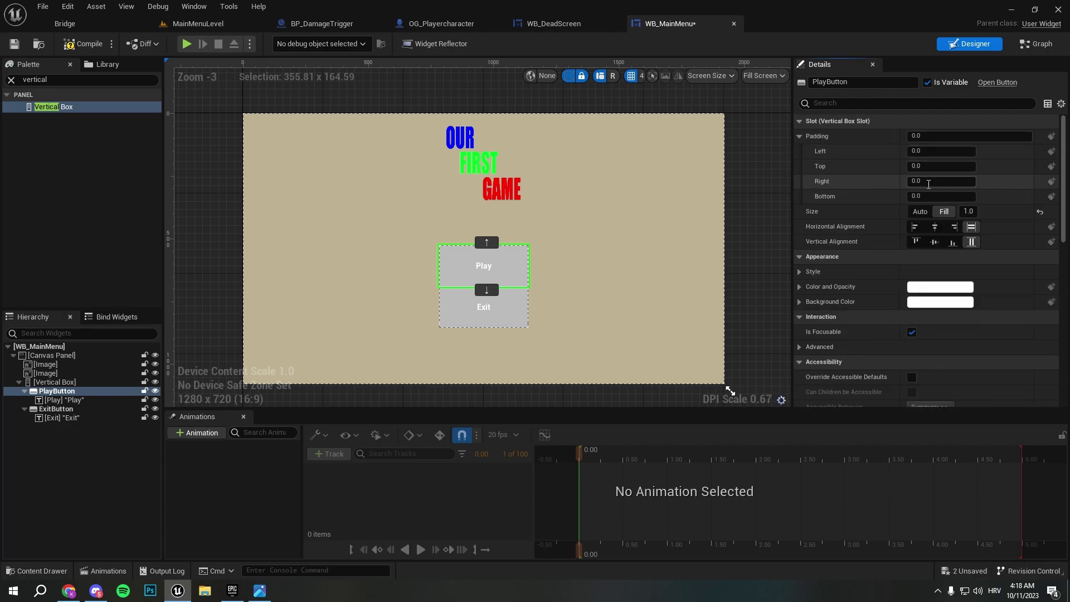
left_click(923, 196)
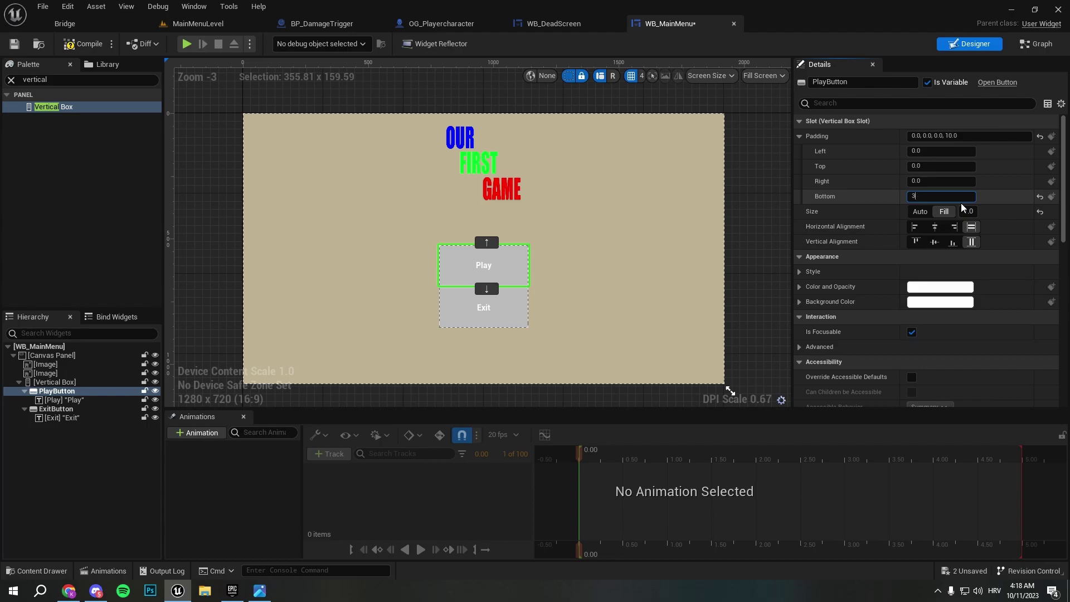
left_click(474, 298)
left_click(561, 296)
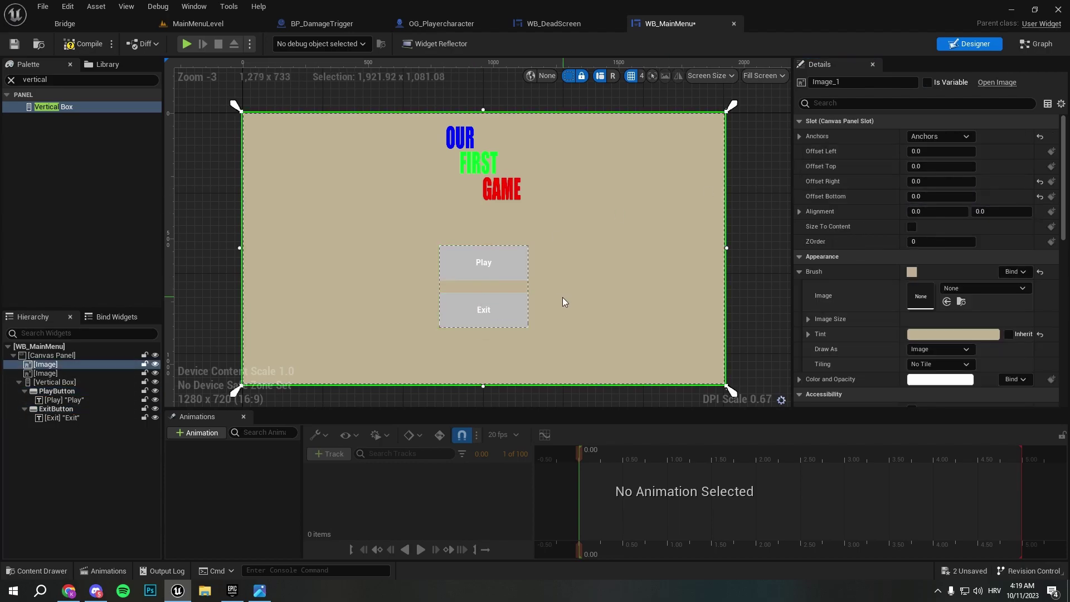
- Add an On Clicked event for PlayButton that runs Open Level (by Name) with the level name OurLevel1
scroll(528, 286, "up", 3)
scroll(546, 240, "down", 3)
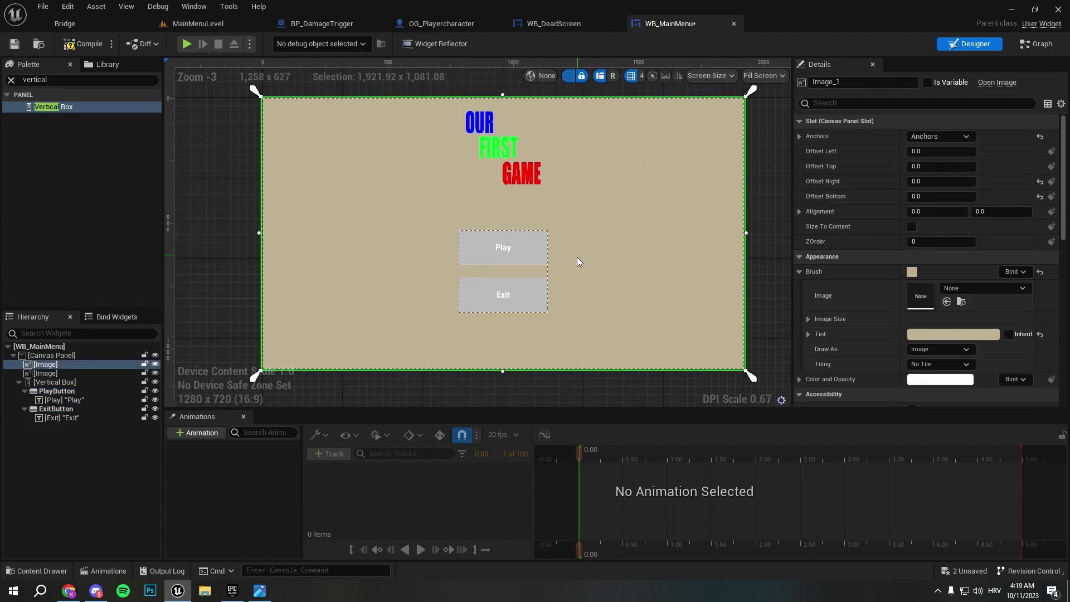
scroll(955, 296, "down", 3)
left_click_drag(1064, 251, 1067, 374)
left_click(524, 258)
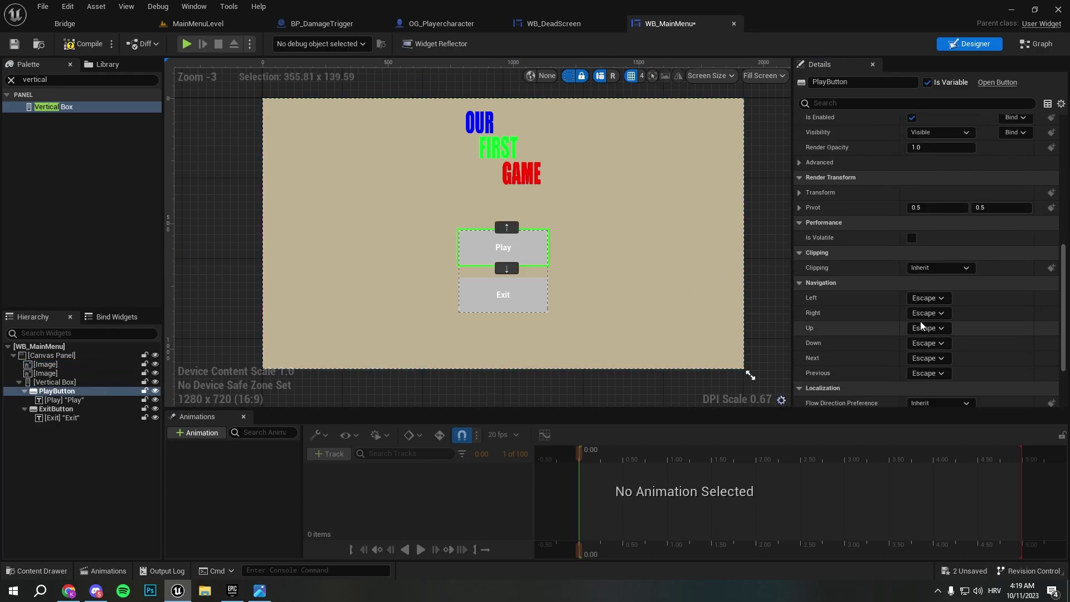
scroll(925, 290, "down", 5)
left_click(936, 337)
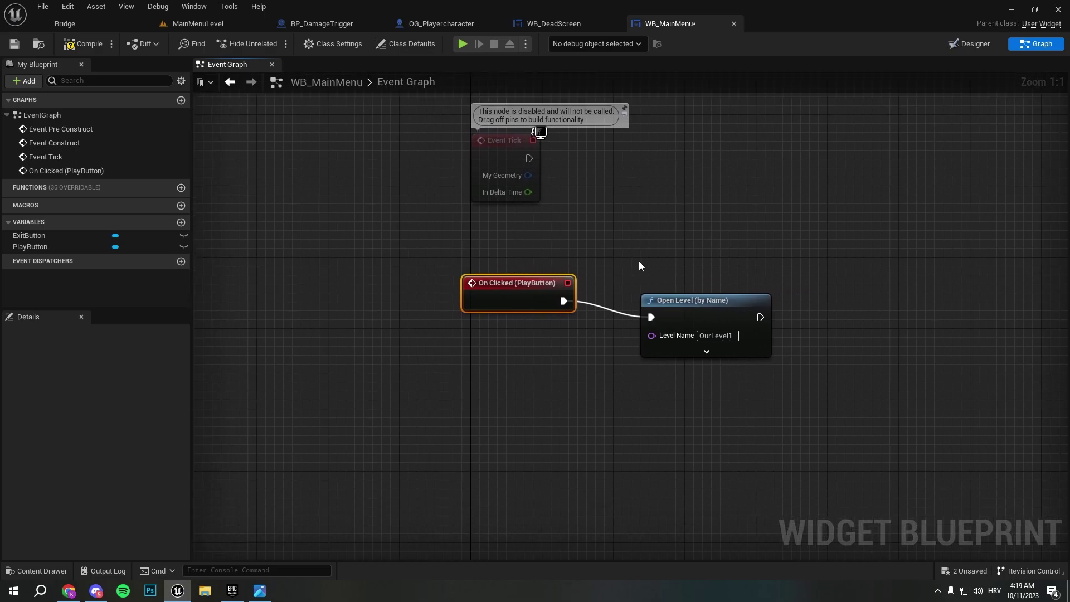
left_click(547, 23)
left_click(200, 23)
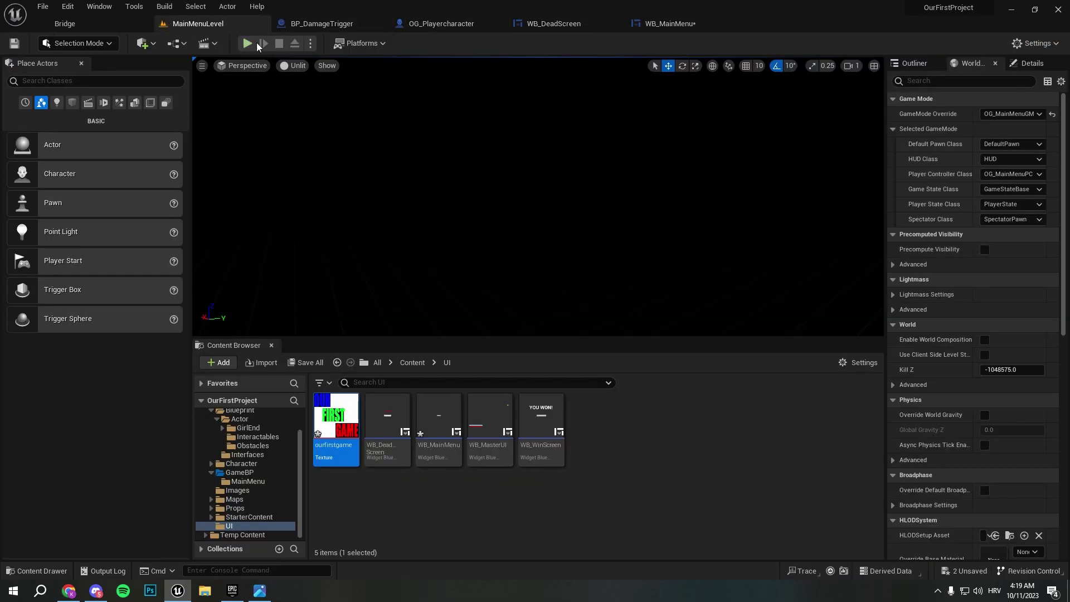
left_click(346, 22)
left_click(580, 24)
left_click(673, 22)
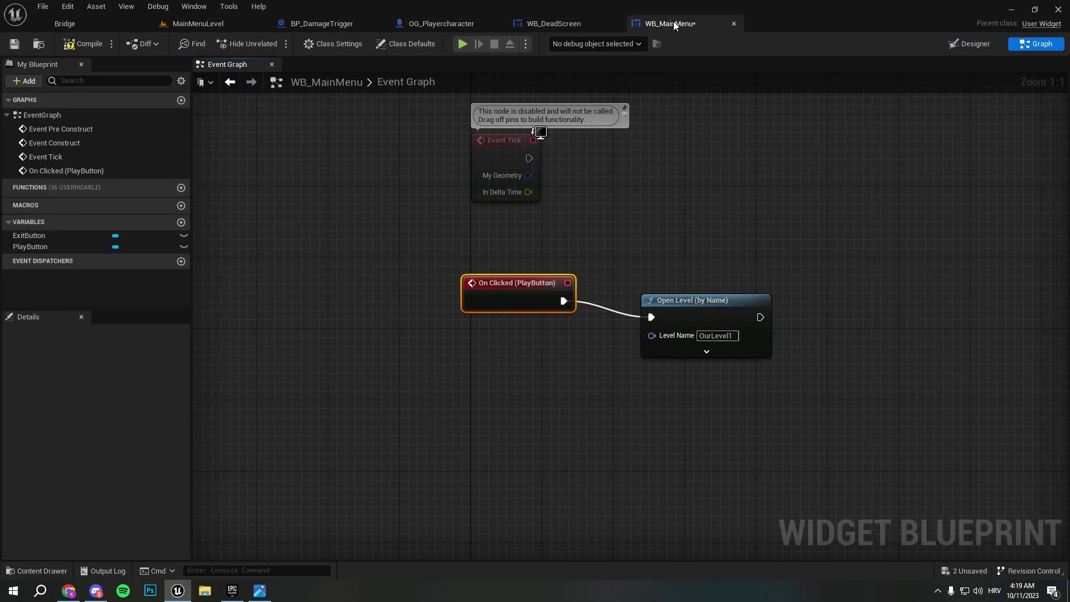
- Add an On Clicked event for ExitButton in the main menu widget's event graph
left_click(970, 44)
left_click(56, 408)
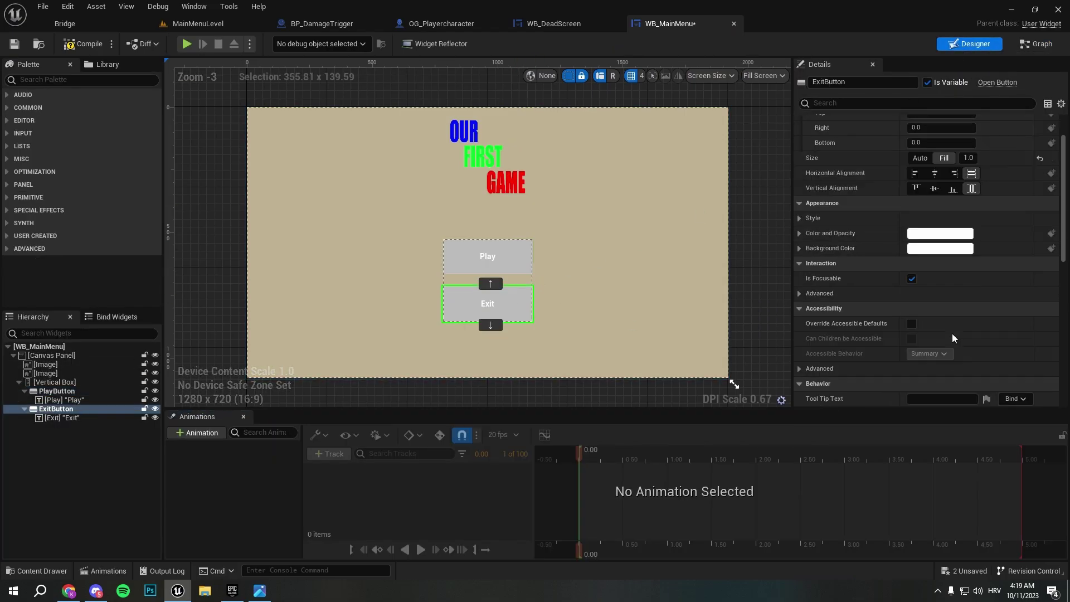
scroll(950, 330, "down", 3)
scroll(959, 334, "down", 5)
left_click(939, 346)
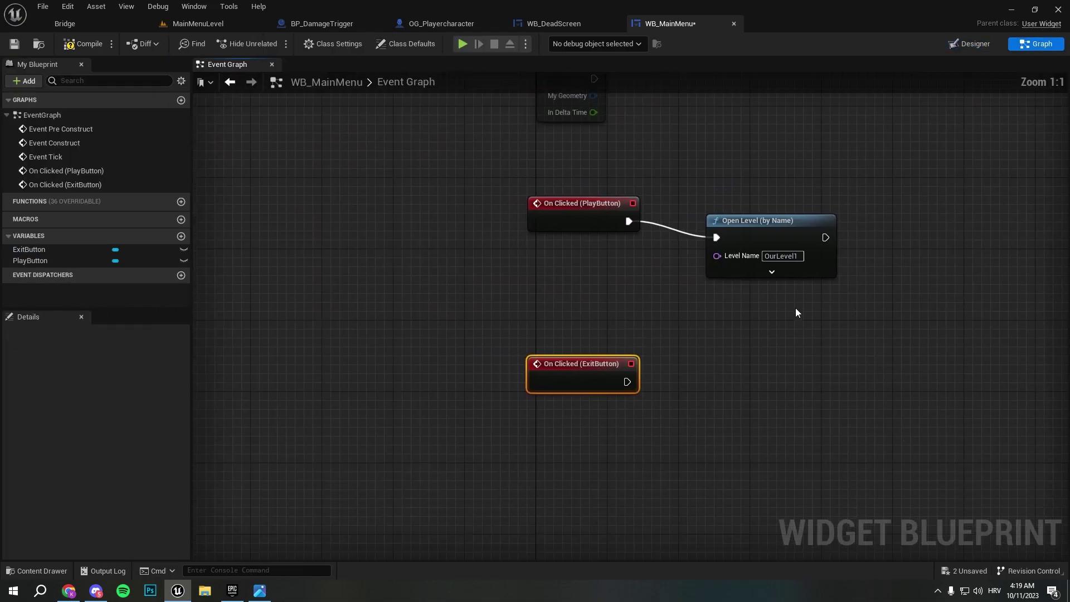
- Connect a Quit Game node to ExitButton's On Clicked event and compile the widget
left_click_drag(673, 323, 758, 316)
type("quit game")
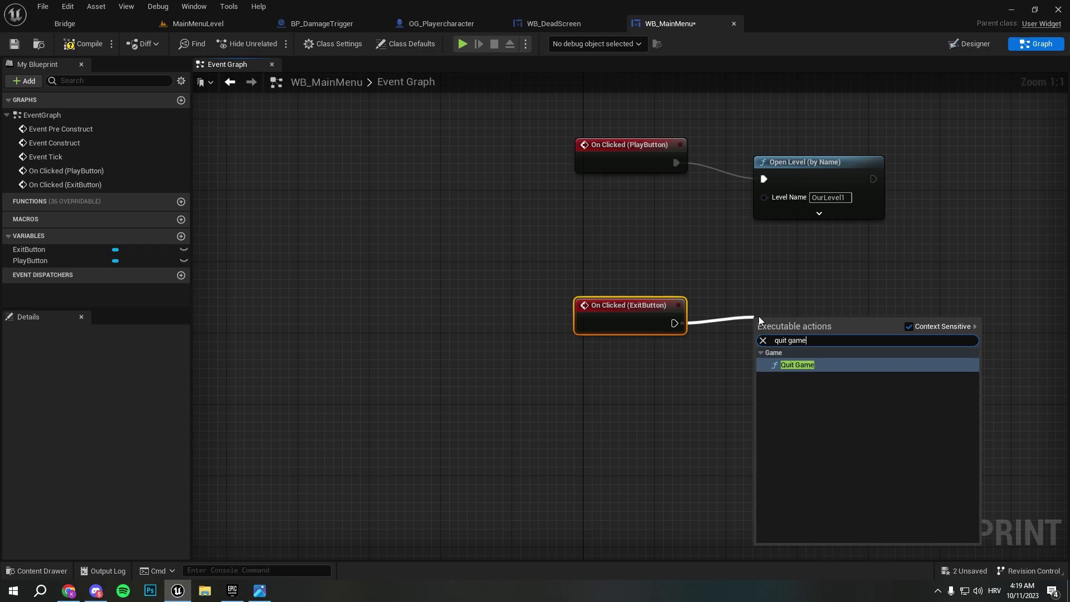
key("Return")
left_click(85, 45)
- Open the OG_MainMenuPC player controller blueprint from the GameBP/MainMenu content folder
left_click(423, 23)
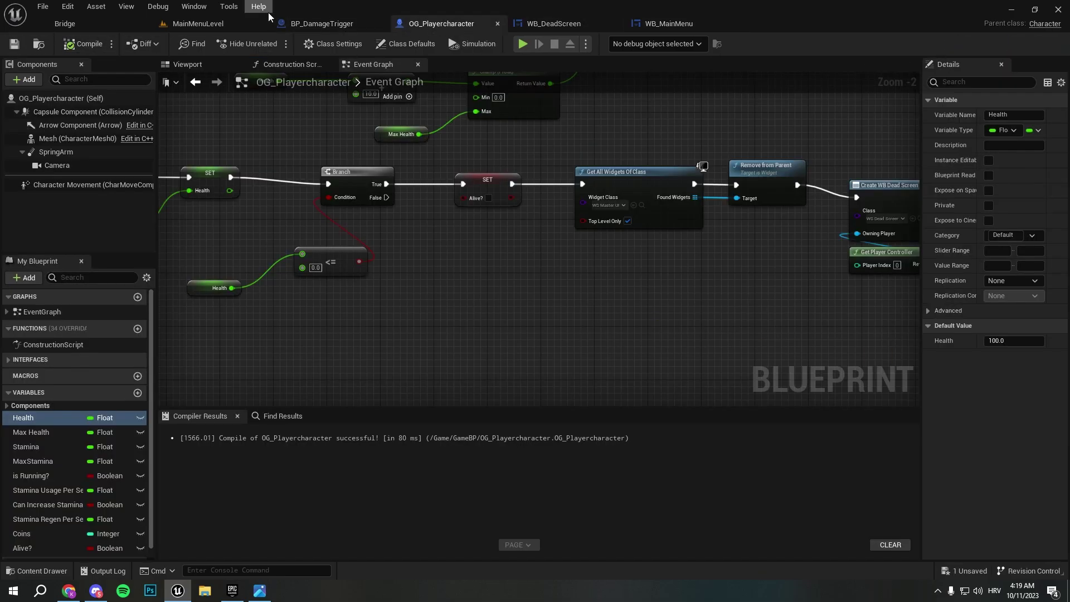
left_click(177, 26)
left_click(413, 362)
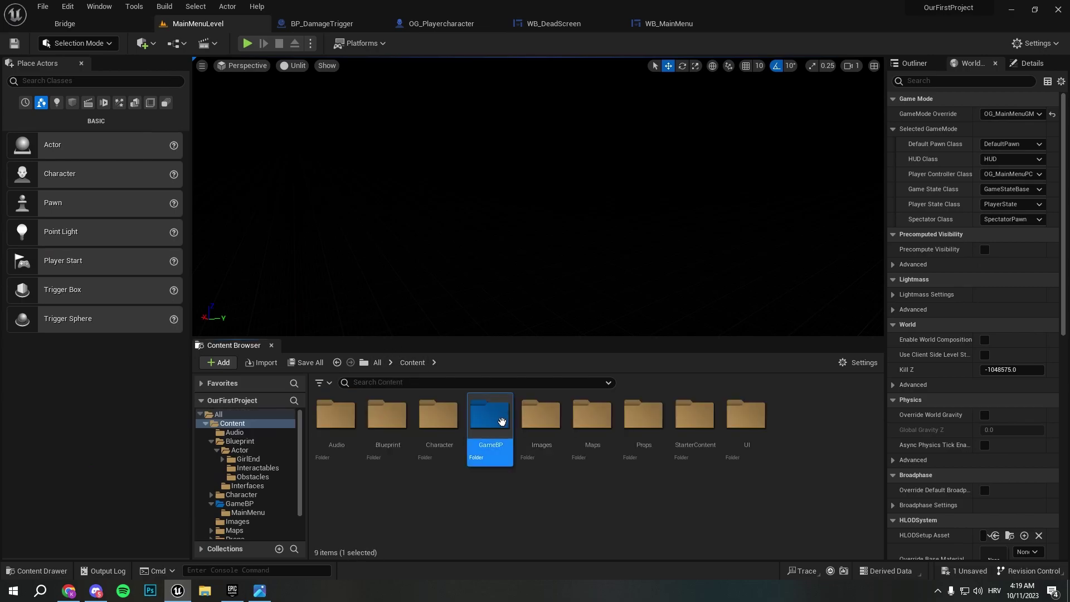
double_click(490, 424)
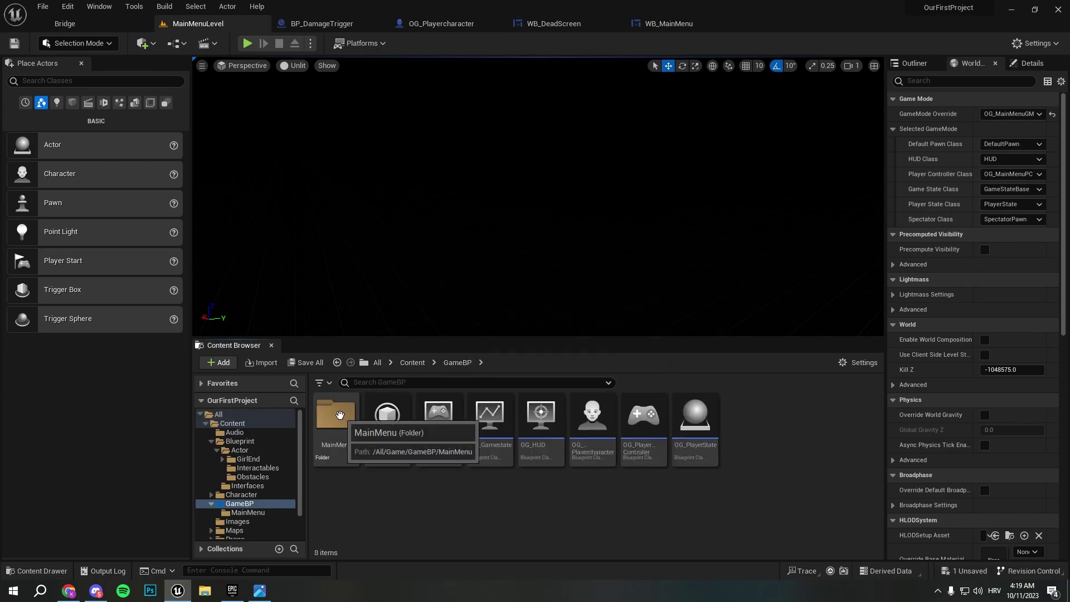
double_click(335, 415)
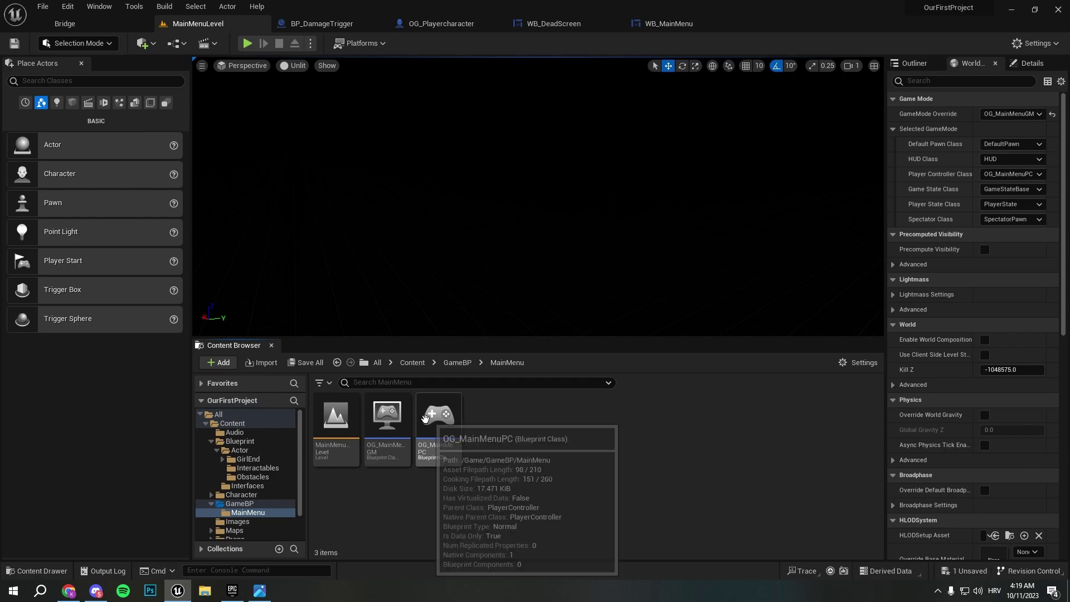
left_click(441, 415)
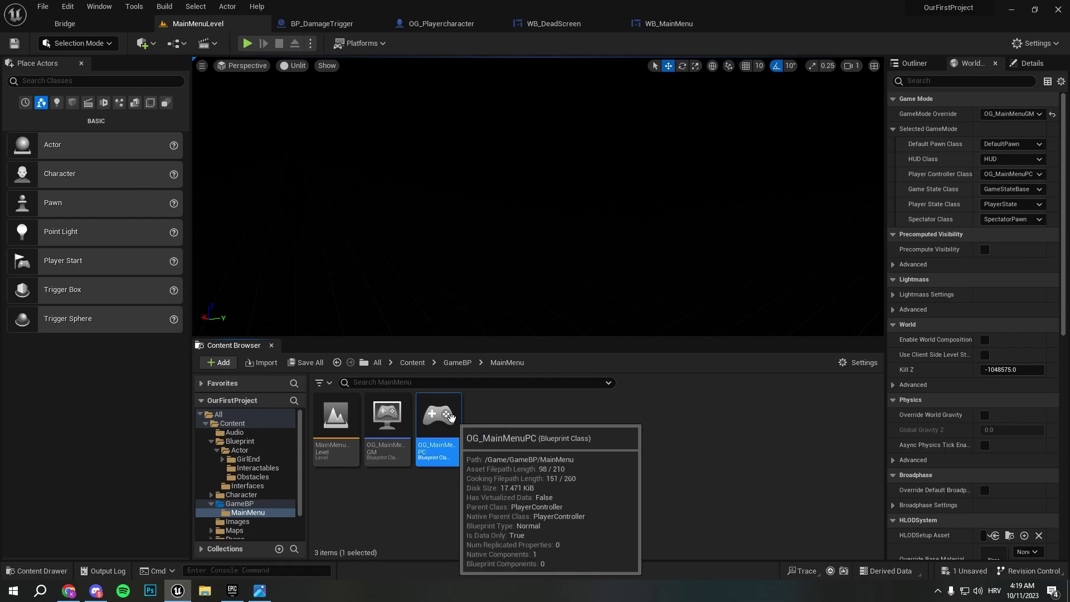
double_click(438, 417)
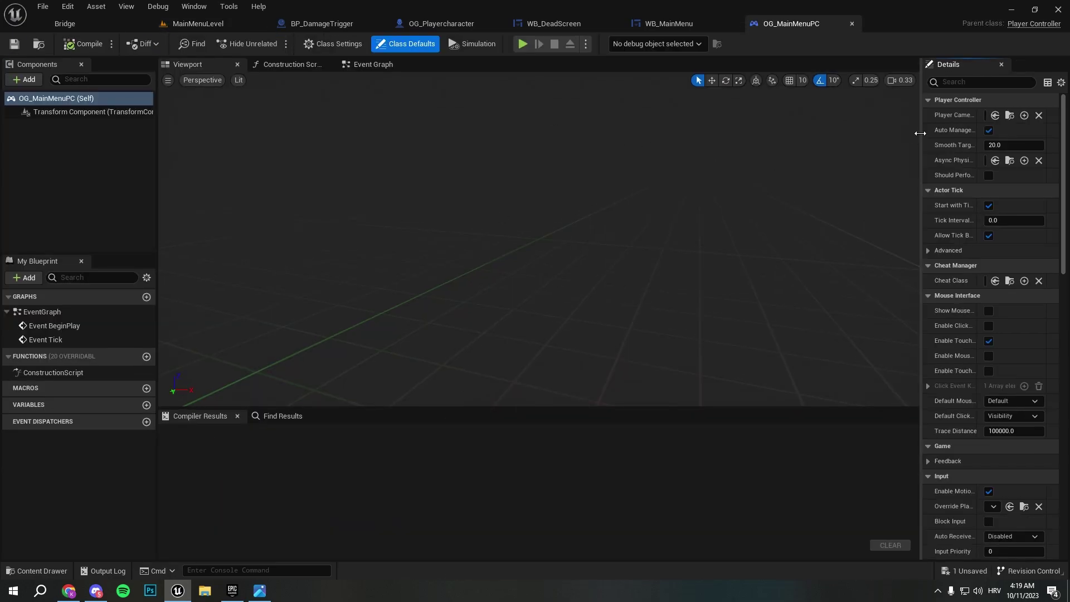
- Enable Show Mouse Cursor in the class defaults of OG_MainMenuPC
left_click_drag(921, 136, 660, 135)
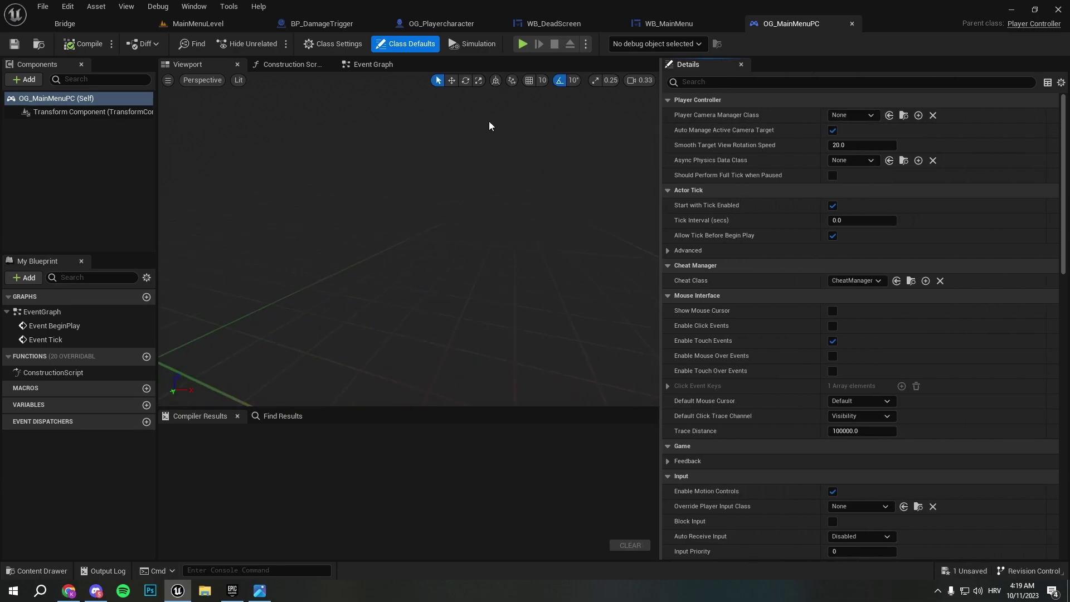
left_click(374, 64)
left_click_drag(662, 179, 715, 179)
right_click_drag(662, 191, 596, 206)
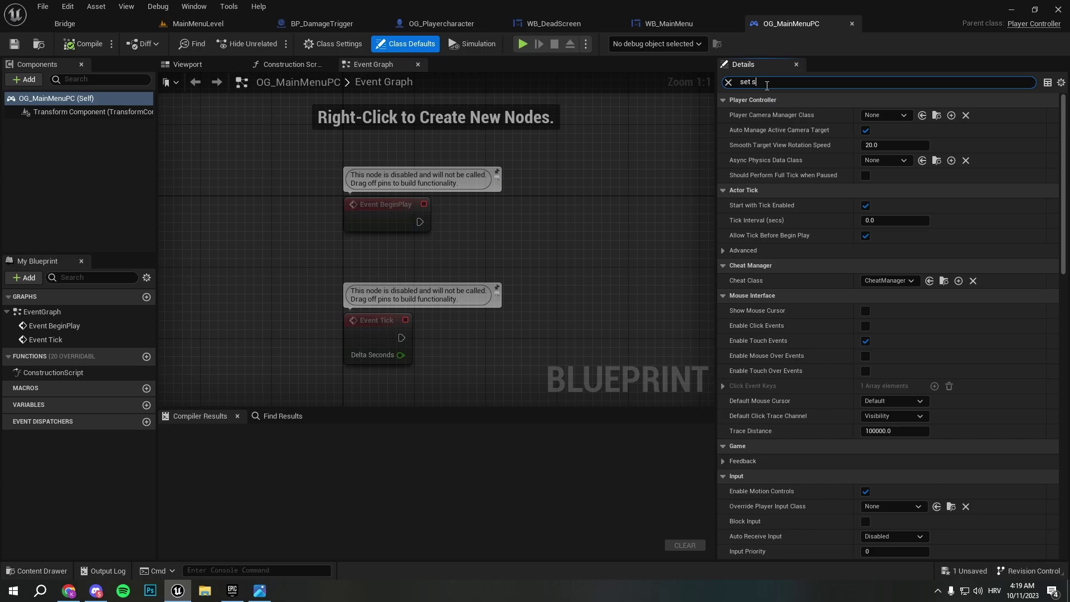
key("BackSpace")
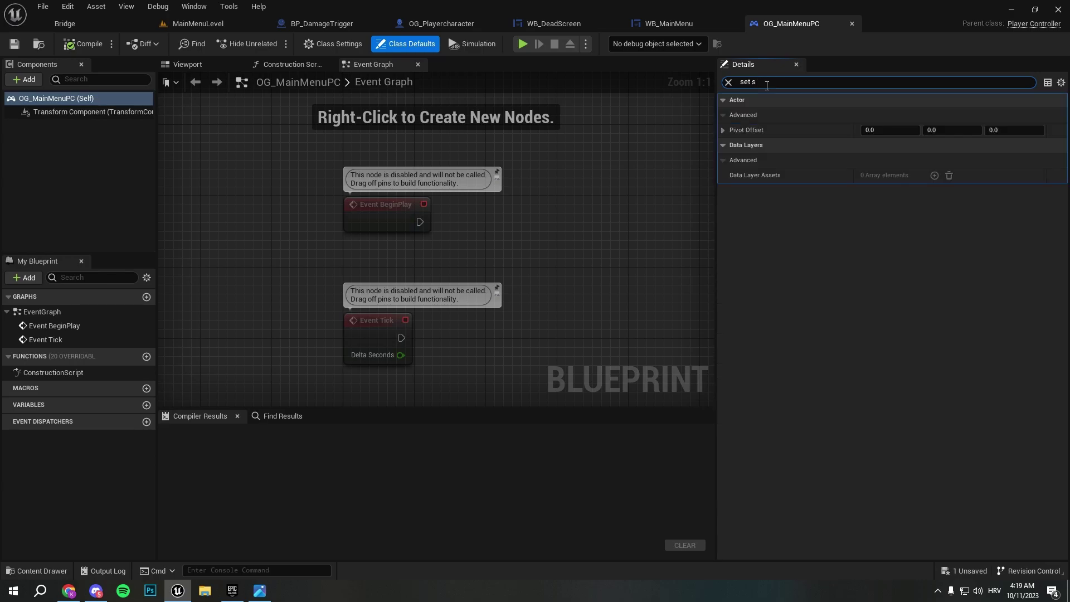
type("use")
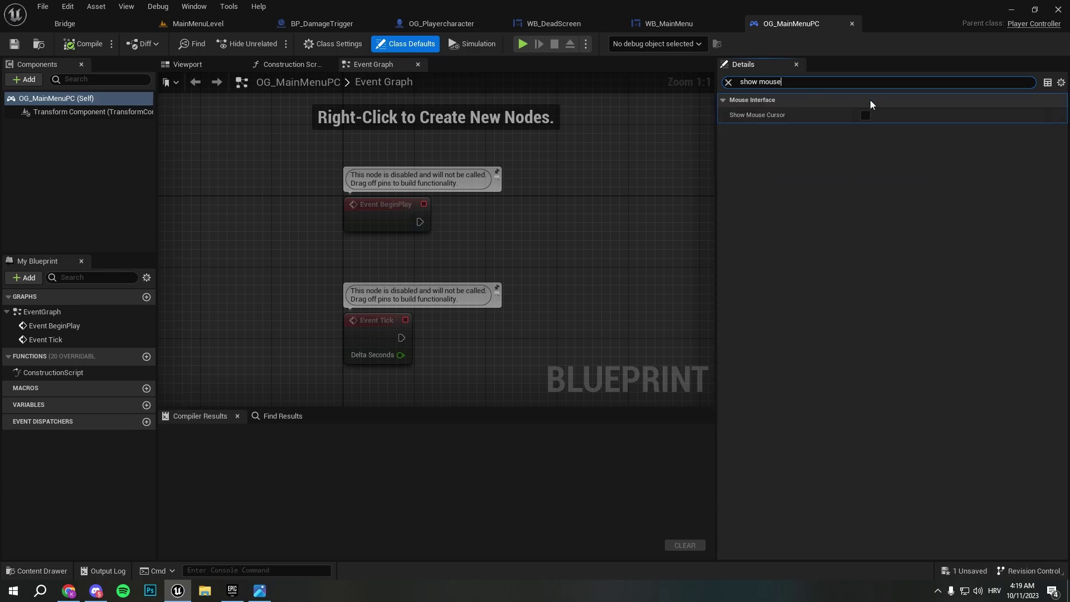
left_click(867, 114)
right_click_drag(662, 141, 611, 195)
left_click(728, 82)
- Connect a Create Widget node to Event BeginPlay and set its class to WB_MainMenu
right_click_drag(466, 198, 399, 223)
left_click_drag(350, 207, 493, 212)
type("create widget")
key("Return")
left_click(532, 259)
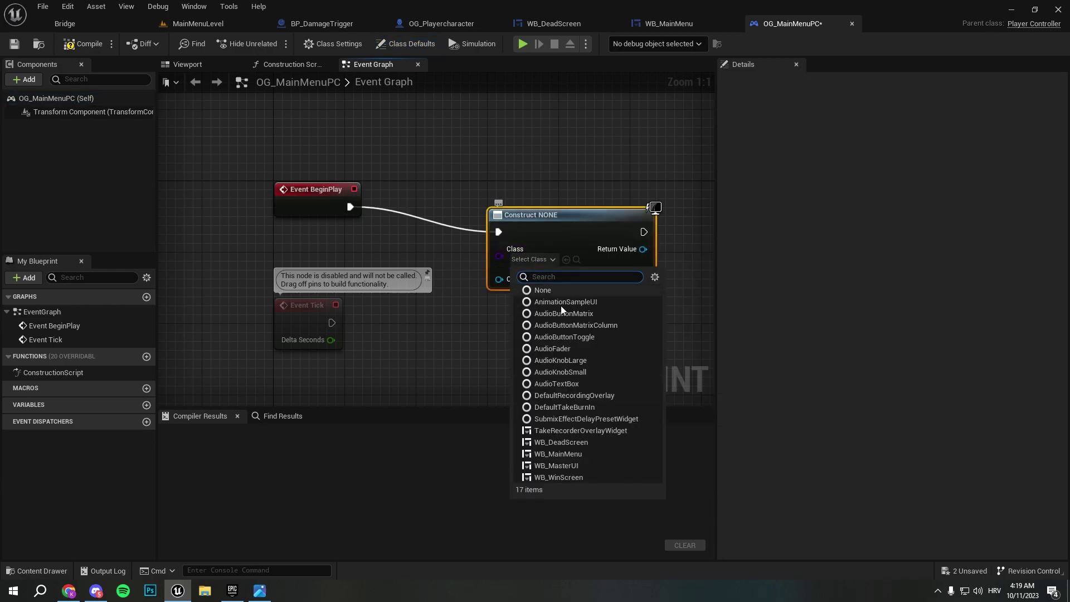
left_click(580, 456)
left_click_drag(535, 215, 509, 189)
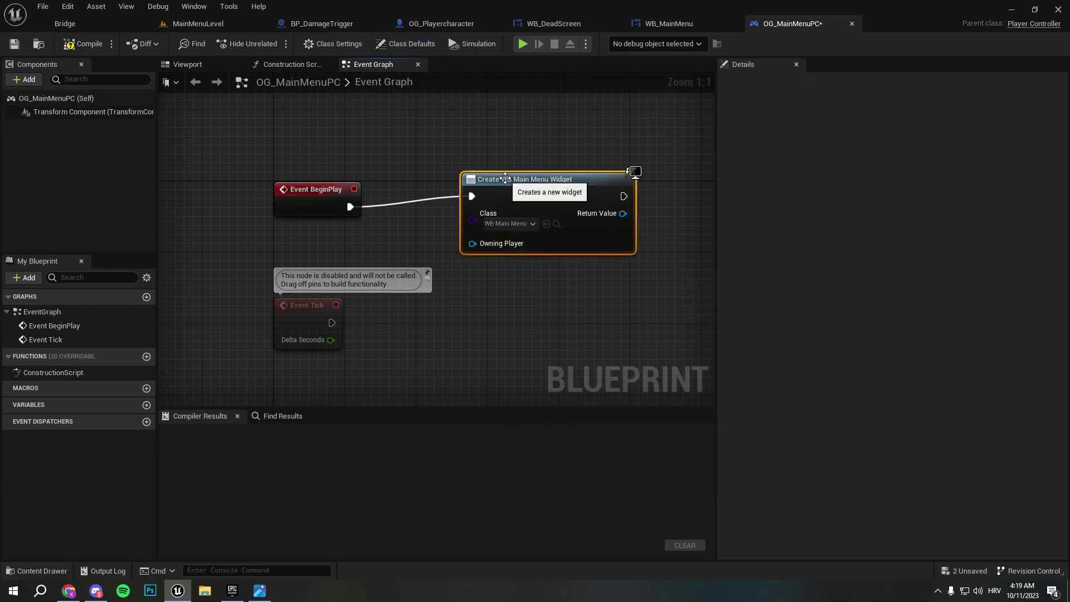
- Move Event Tick out of the way and connect an Add to Viewport node to the created widget's Return Value
left_click_drag(312, 307, 296, 367)
left_click(338, 296)
right_click_drag(338, 296, 142, 347)
left_click_drag(426, 273, 543, 230)
type("add to vie")
key("Return")
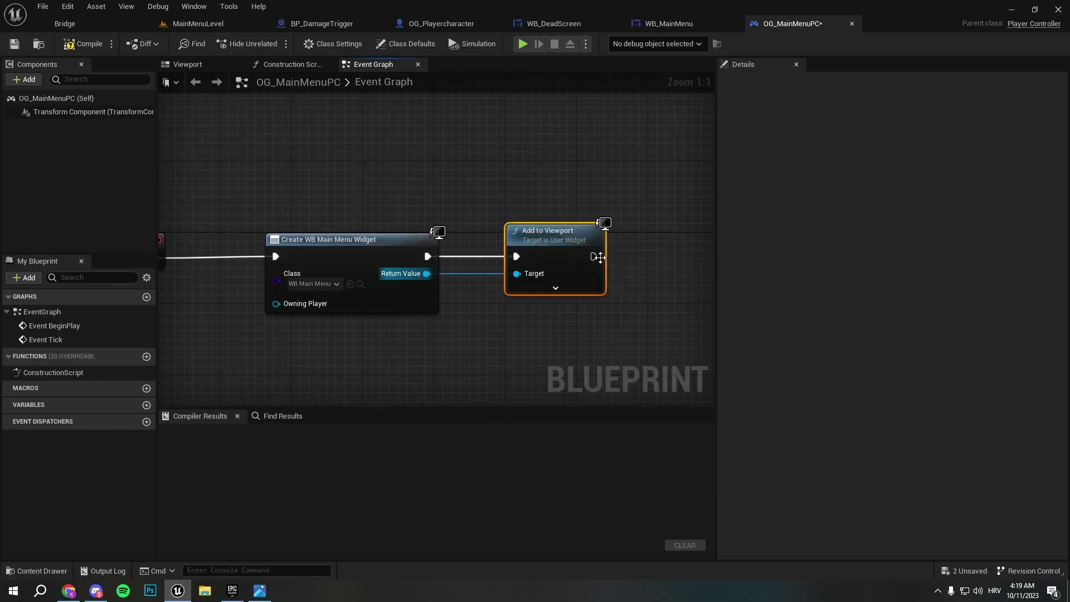
- Connect a Set Input Mode UI node after Add to Viewport
left_click_drag(594, 256, 662, 241)
type("set input mode ui")
key("Return")
right_click_drag(662, 243, 594, 157)
- Add a Get a reference to self node as the player controller for the input mode node and compile the blueprint
left_click_drag(594, 187, 503, 239)
type("get ref")
key("Return")
right_click_drag(502, 239, 631, 294)
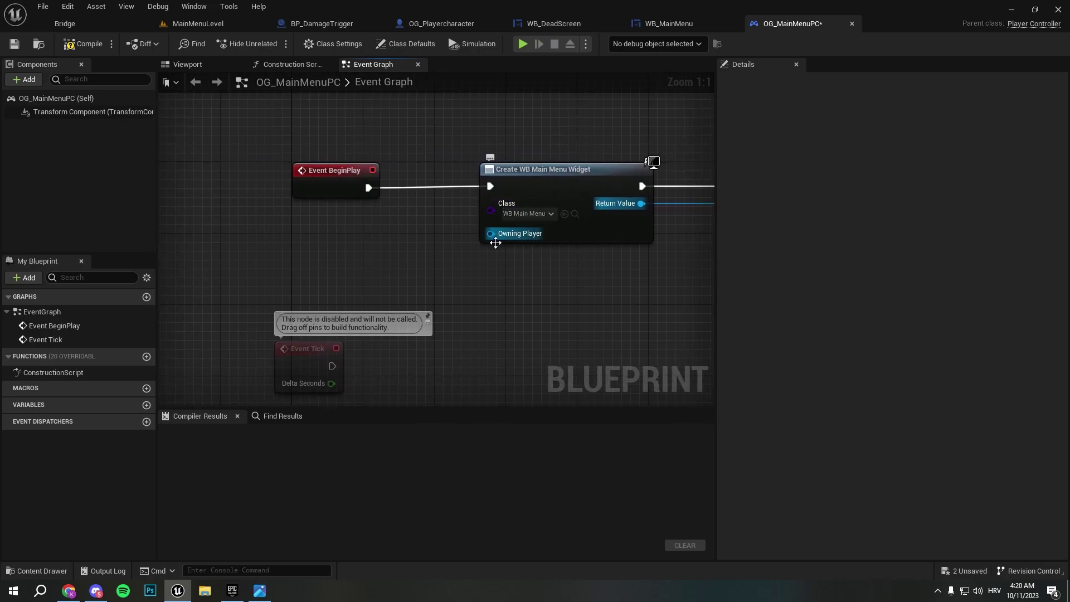
right_click_drag(504, 251, 540, 258)
right_click_drag(584, 290, 658, 252)
left_click(83, 43)
- Play MainMenuLevel in the editor and test the menu's Exit button
left_click(207, 25)
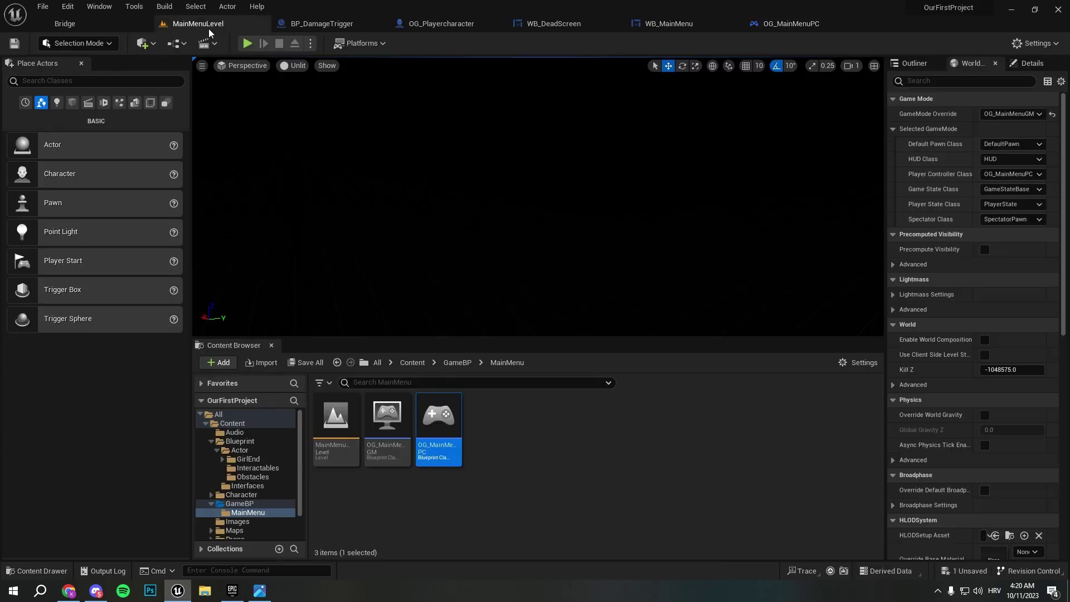
left_click(248, 43)
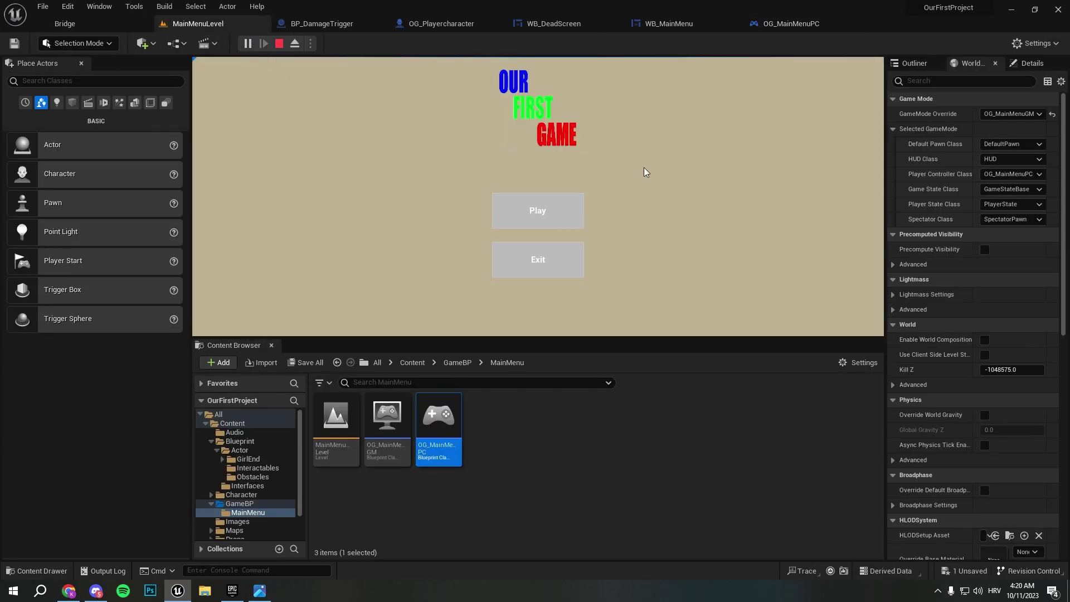
left_click(538, 259)
- Save the pending changes and launch the main menu as a standalone game
left_click(310, 44)
left_click(369, 124)
left_click(630, 425)
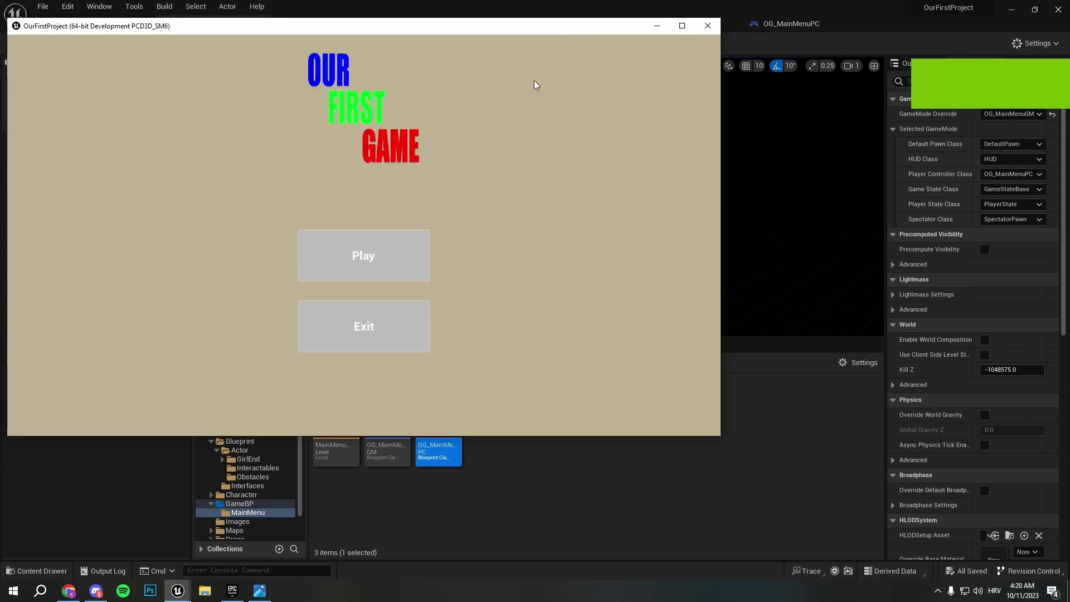
- Show the standalone game full screen, start the level with the Play button, and leave the game
key("F11")
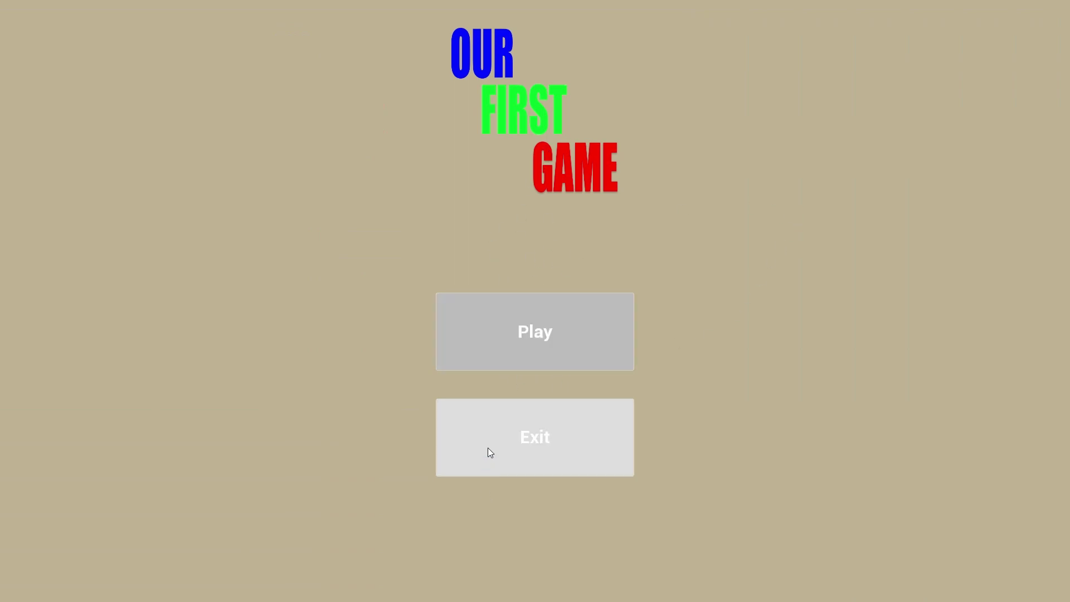
left_click(598, 296)
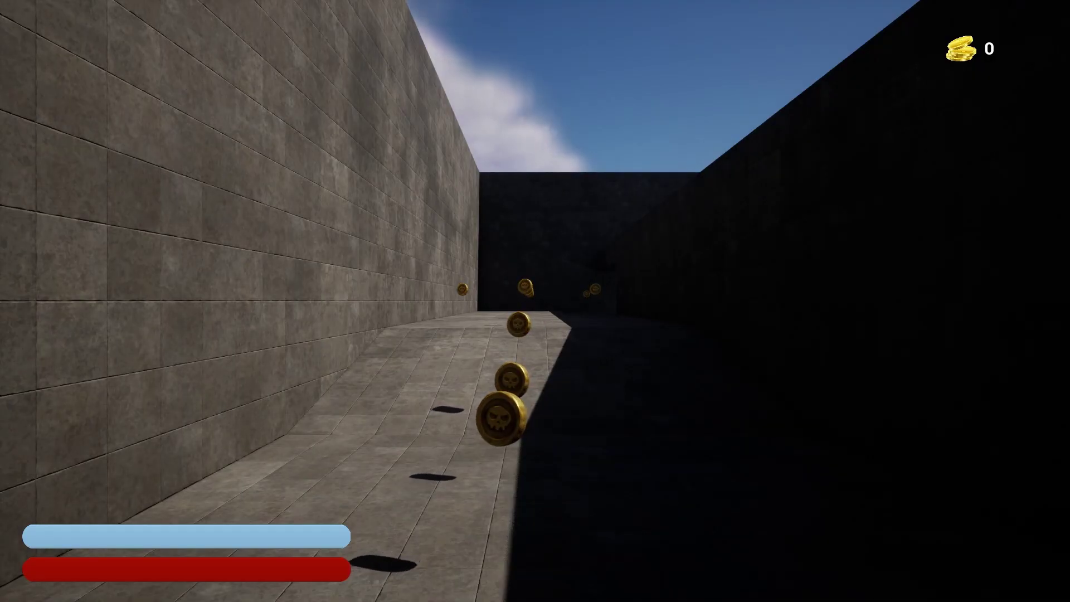
key("alt+Tab")
key("alt+Tab")
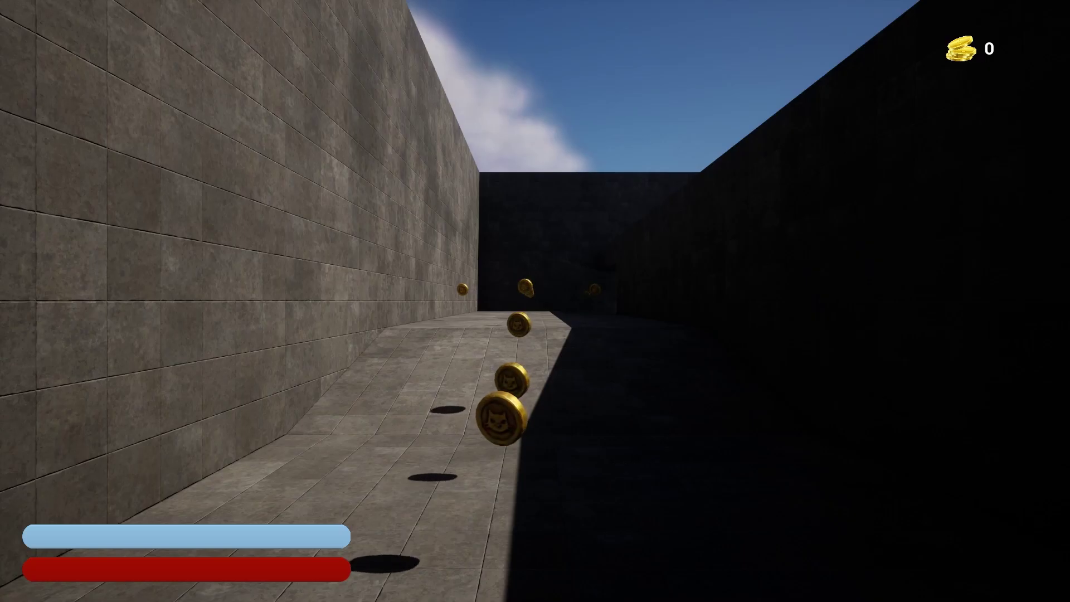
key("Escape")
- Open the OG_Playercharacter blueprint from the GameBP folder
left_click(438, 28)
left_click(534, 26)
left_click(440, 23)
left_click(666, 23)
left_click(548, 30)
left_click(423, 25)
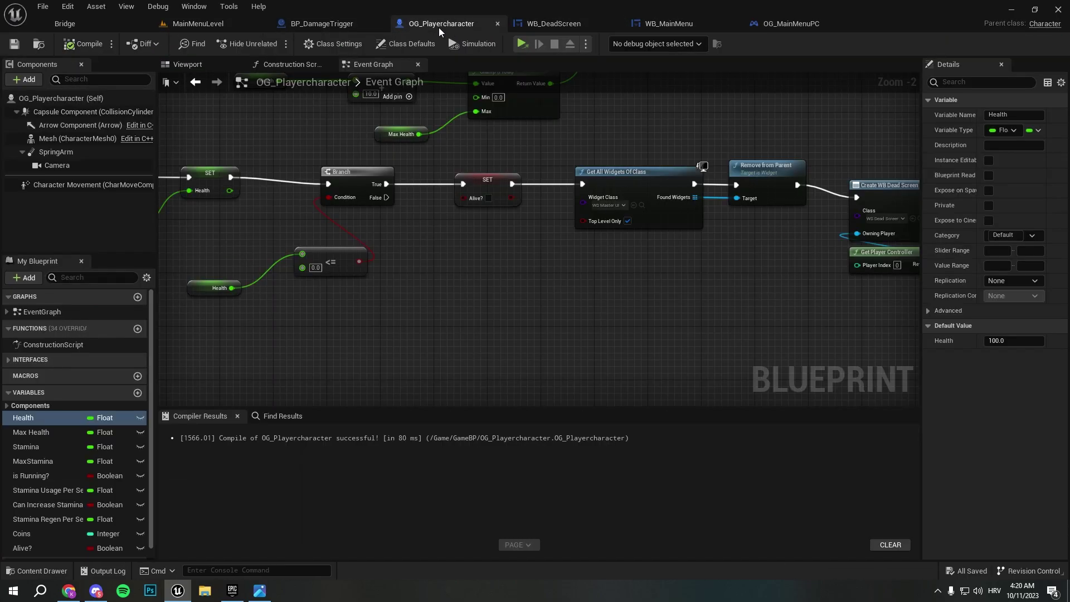
left_click(322, 25)
left_click(198, 25)
left_click(457, 362)
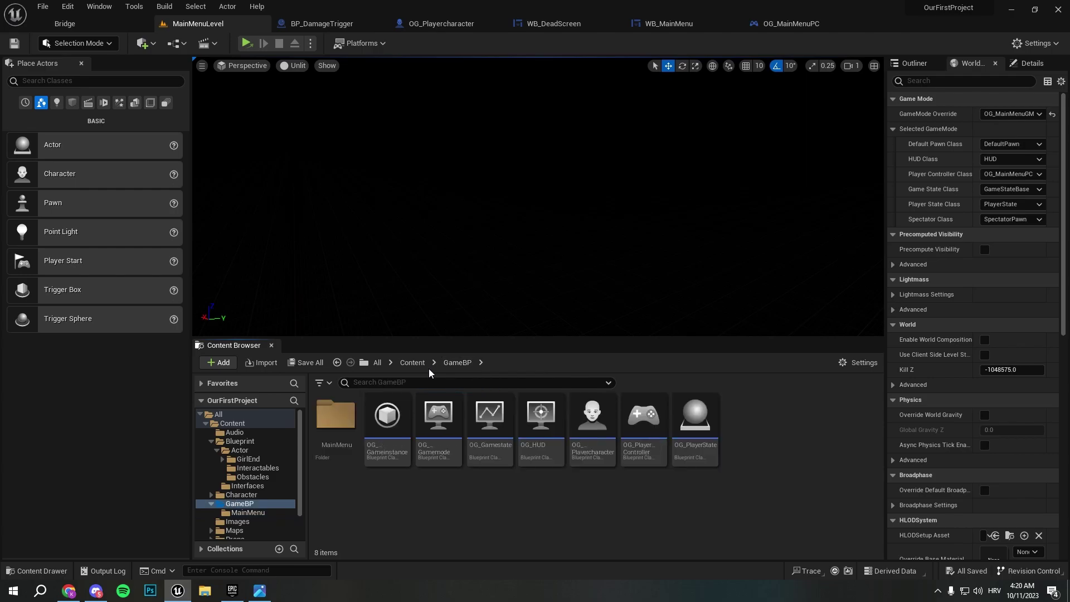
left_click(413, 363)
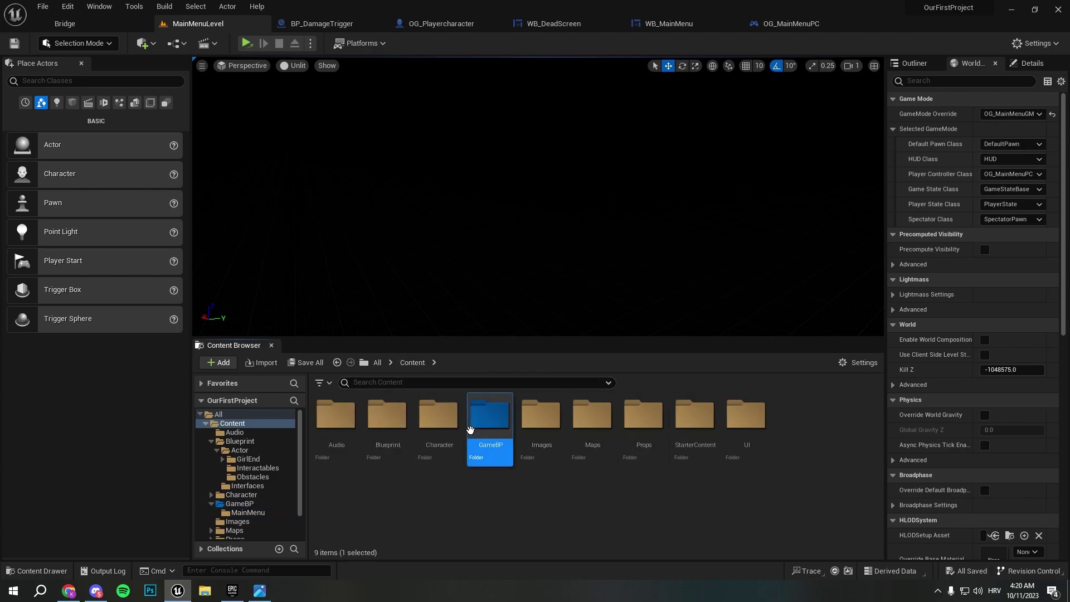
double_click(478, 425)
double_click(600, 424)
- Connect a Set Input Mode Game Only node after the Add to Viewport node of the WB Master UI widget
right_click_drag(486, 306, 772, 275)
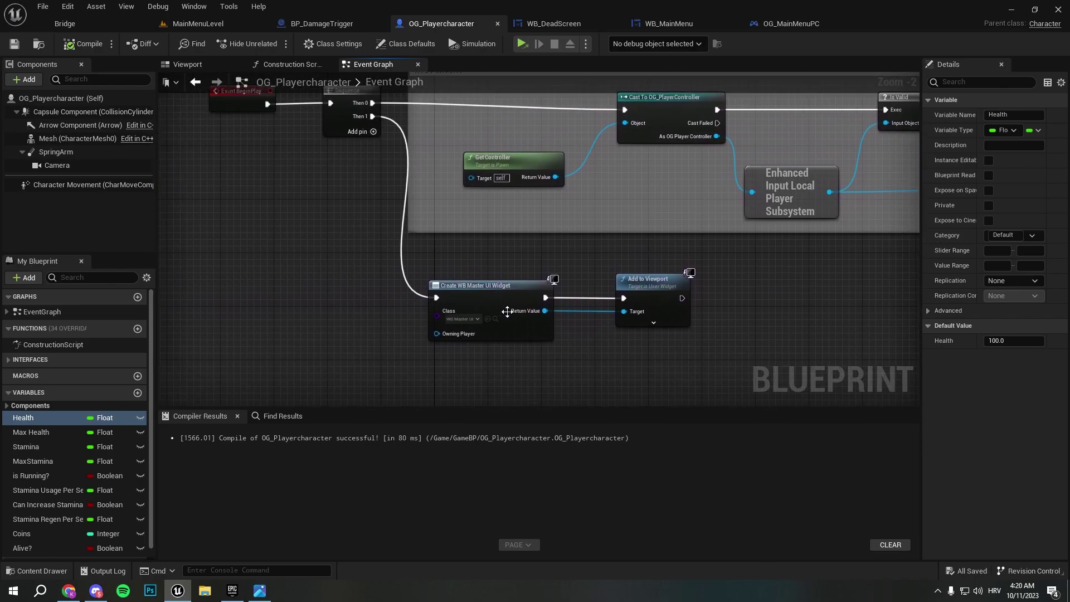
right_click_drag(688, 333, 596, 294)
left_click_drag(578, 278, 643, 280)
type("set input game")
key("Return")
left_click_drag(682, 280, 664, 293)
- Add a Get Player Controller node as the player controller for Set Input Mode Game Only
left_click_drag(611, 329, 612, 329)
type("get player co")
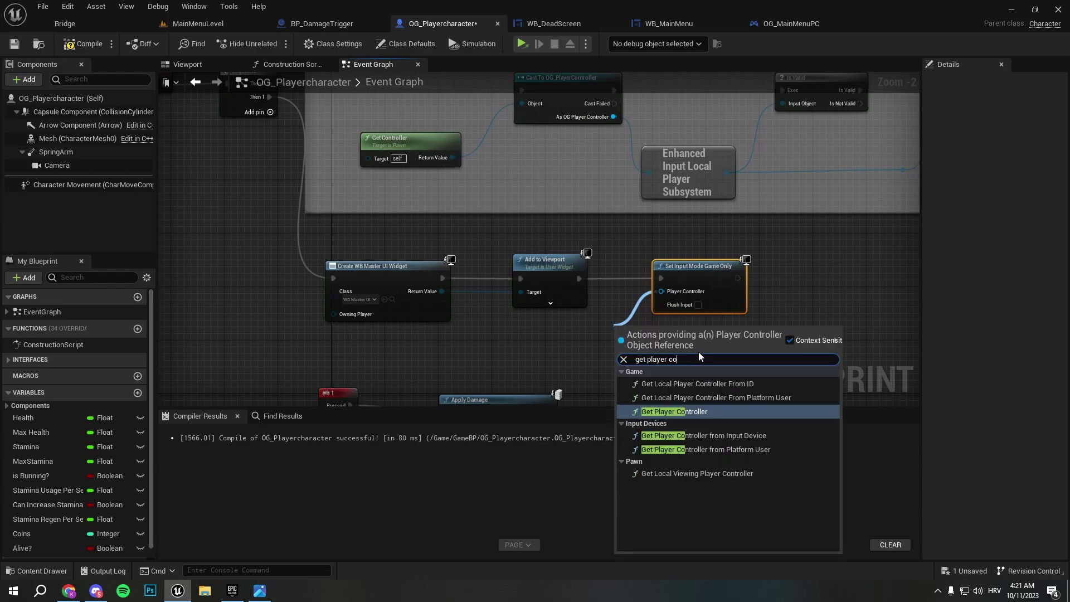
key("Return")
- Connect a Set Show Mouse Cursor node, left unchecked and targeting the player controller, after the input mode node, and compile and save the blueprint
left_click_drag(711, 338, 791, 297)
type("set show mo")
key("Return")
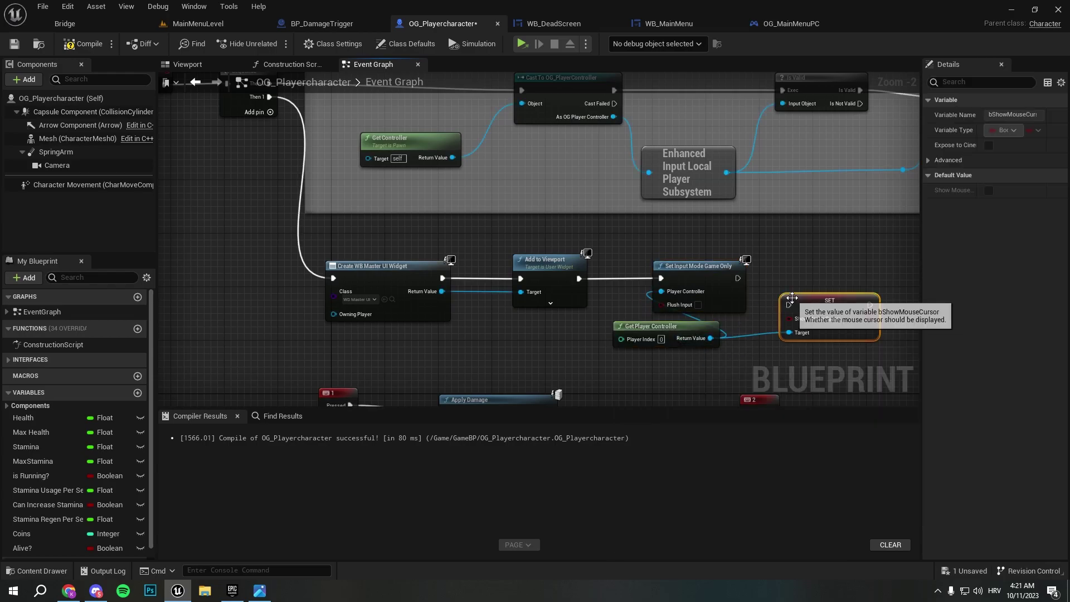
left_click_drag(789, 278, 738, 278)
left_click(68, 43)
left_click(14, 43)
- Launch the game and run through the level to test movement, coins and damage, and end the play session
left_click(523, 44)
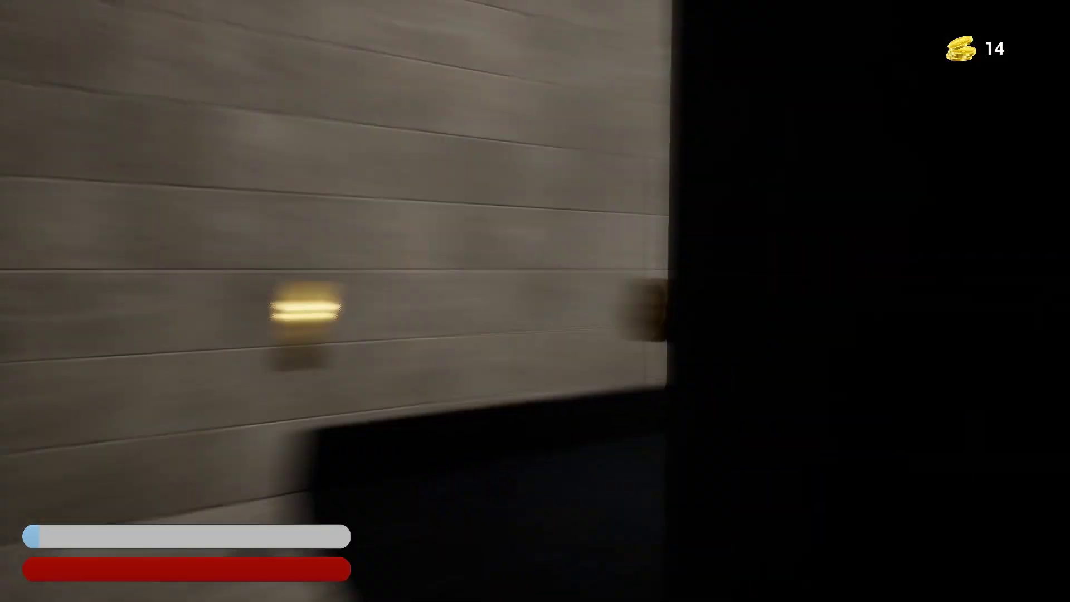
key("w")
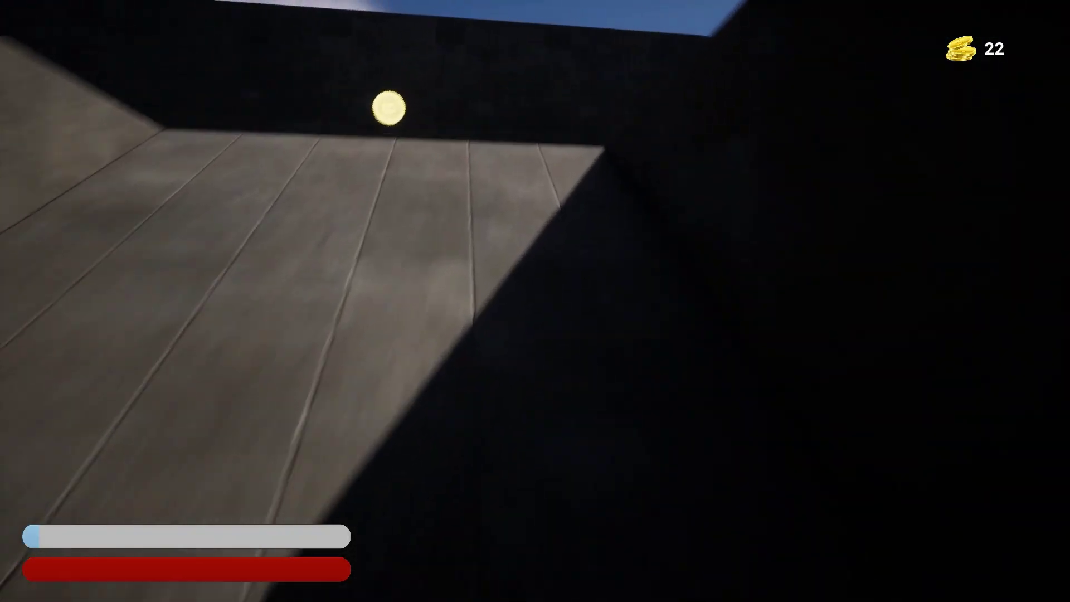
key("w")
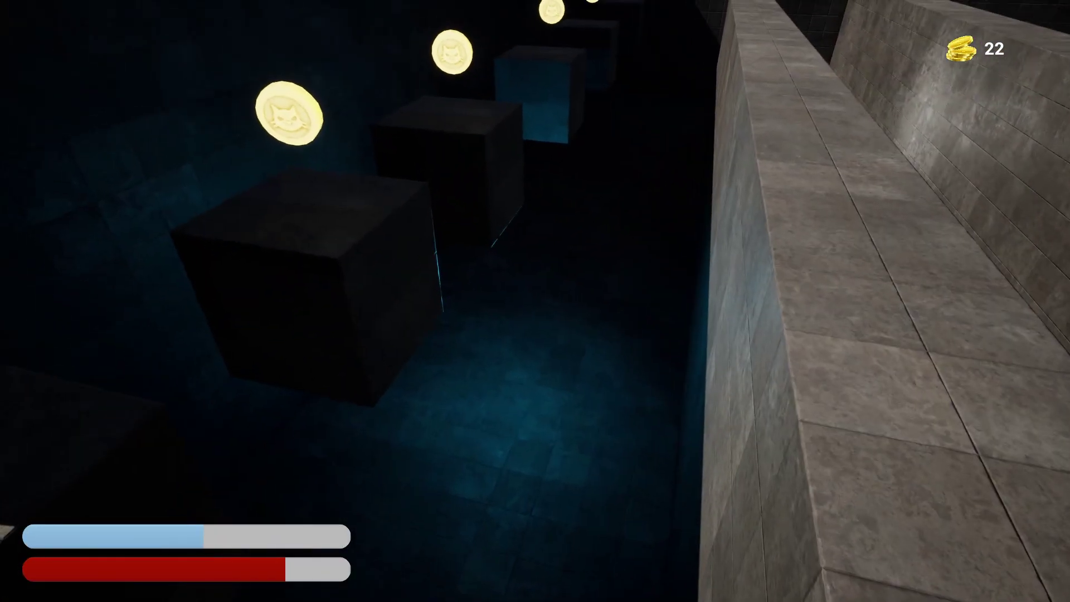
key("w")
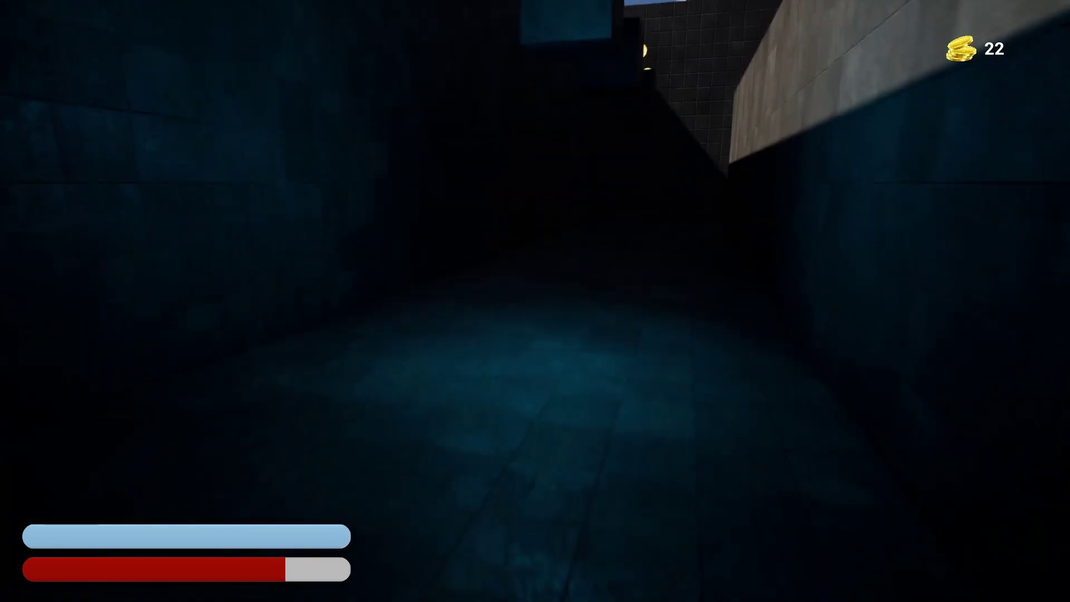
key("w")
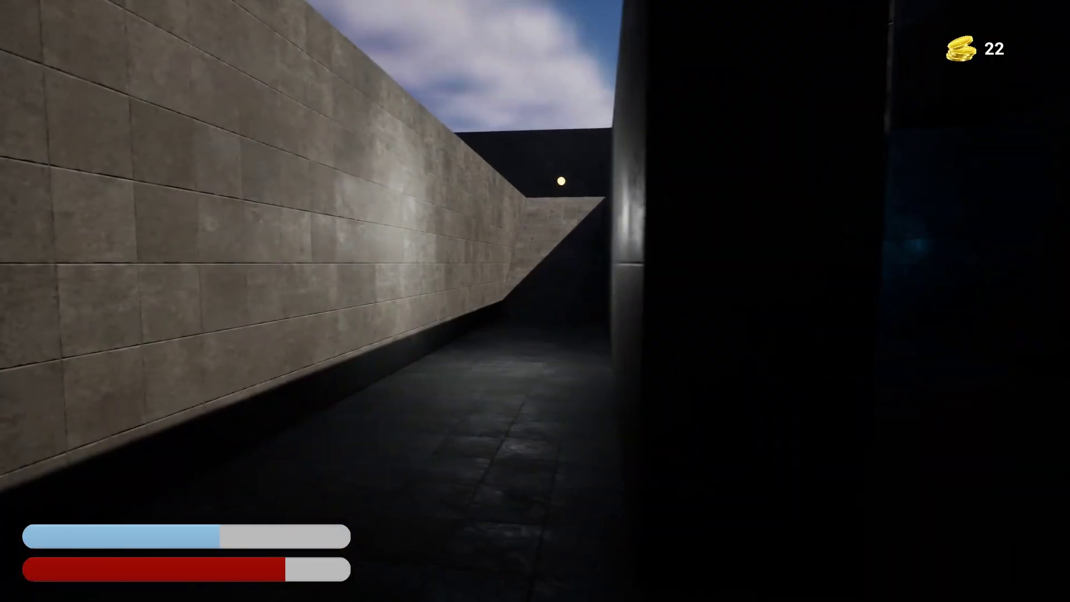
key("w")
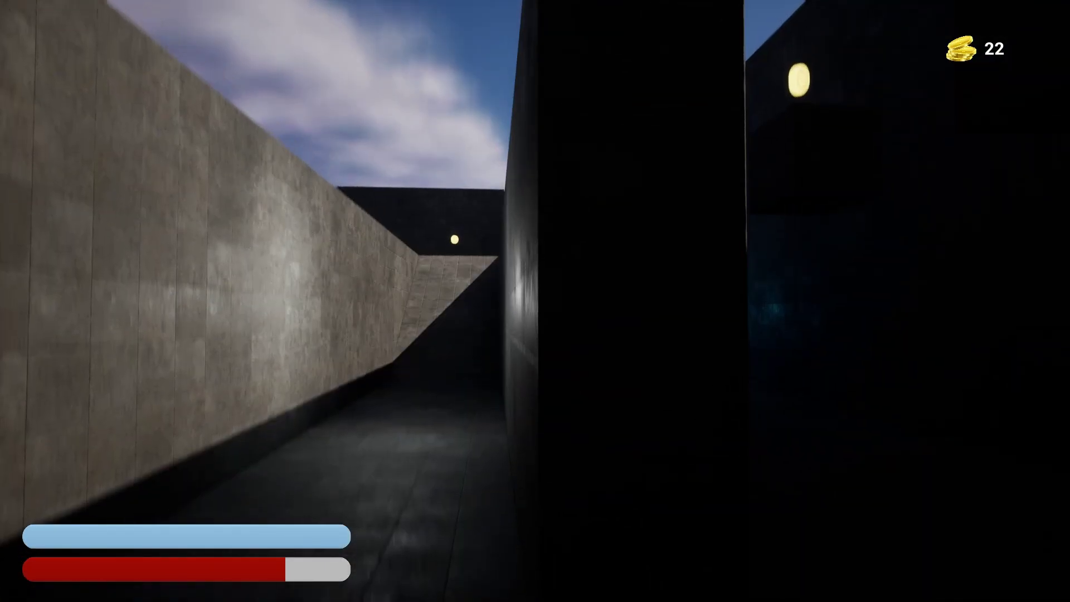
key("Escape")
- Maximize the editor window and open OurLevel1 from the Maps folder
left_click_drag(224, 16, 222, 18)
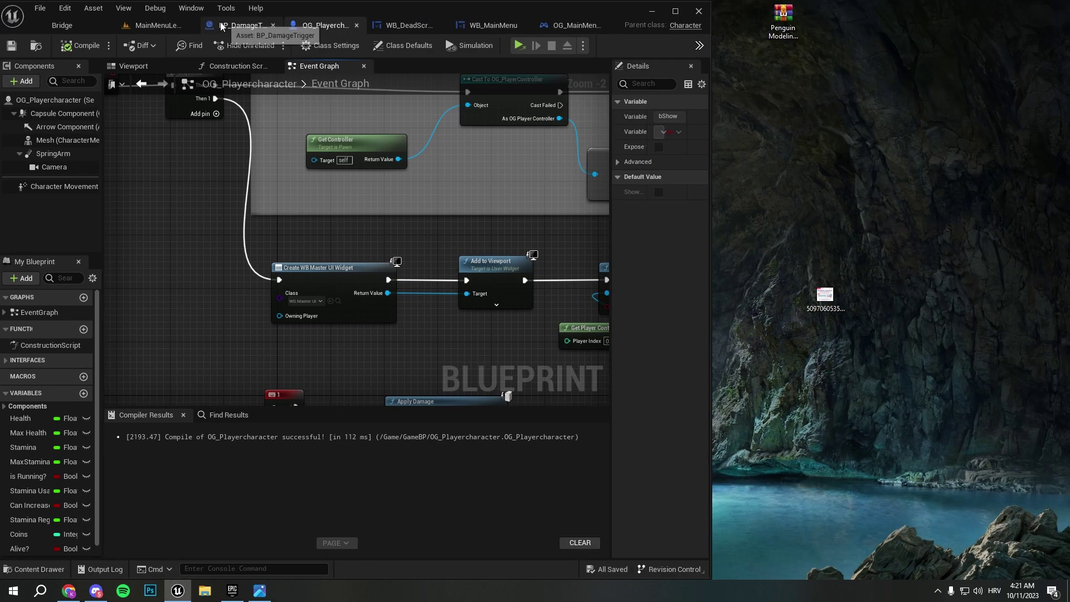
left_click(202, 23)
left_click_drag(397, 12, 435, 1)
left_click(407, 363)
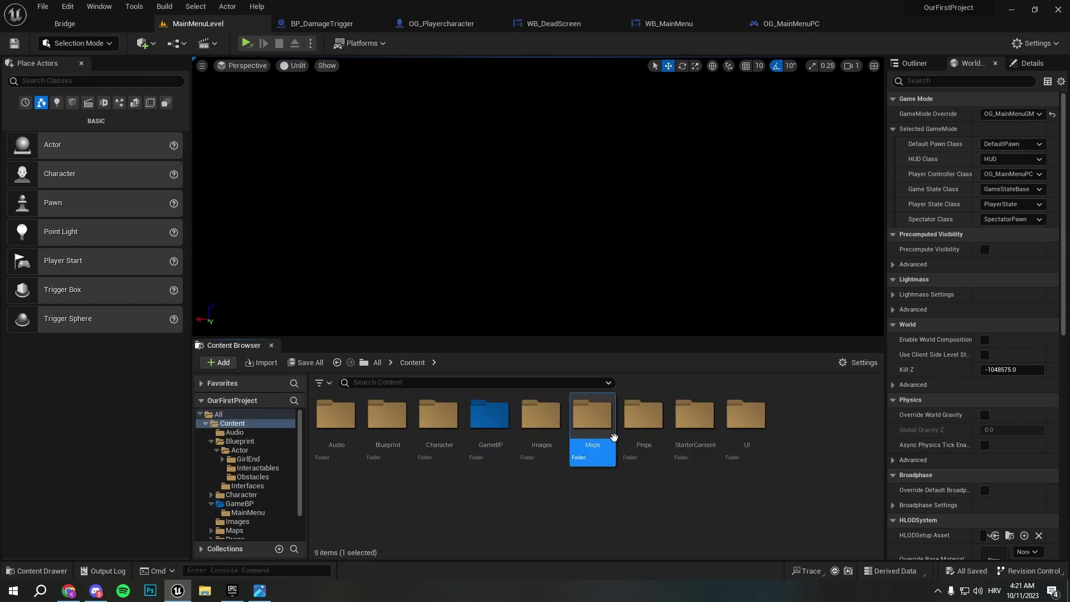
double_click(591, 429)
double_click(390, 429)
- Select the damage trigger volume in the level and scale it down vertically to make it flatter
mouse_move(616, 249)
right_mouse_down()
mouse_move(663, 268)
mouse_move(741, 267)
mouse_move(616, 249)
right_mouse_up()
key("w")
mouse_move(580, 196)
right_mouse_down()
mouse_move(591, 201)
mouse_move(568, 196)
mouse_move(580, 191)
right_mouse_up()
left_click(581, 196)
right_click_drag(544, 150, 544, 150)
key("r")
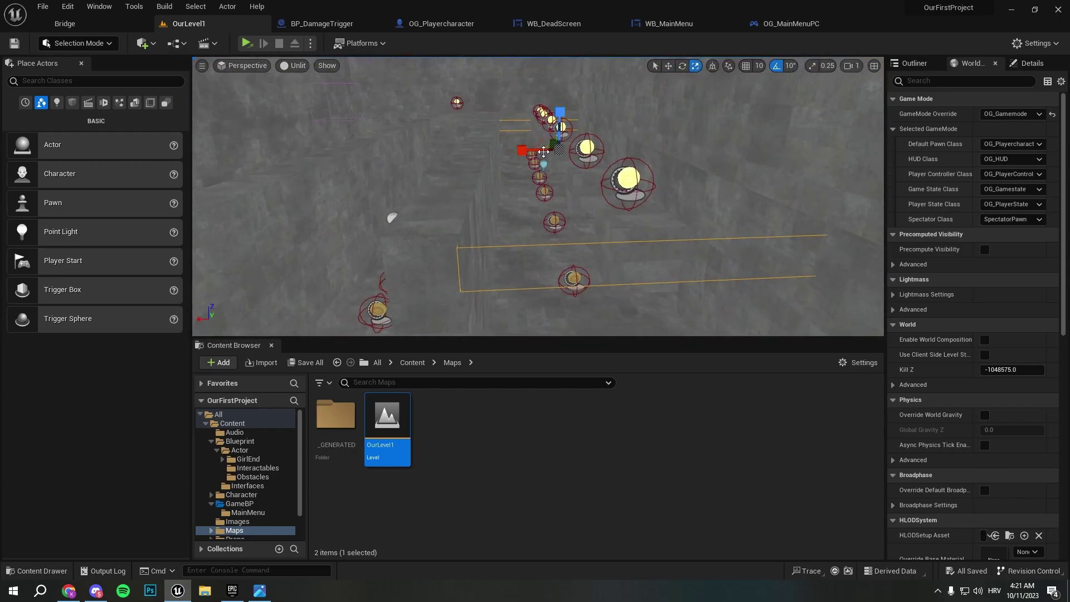
left_click_drag(560, 114, 560, 139)
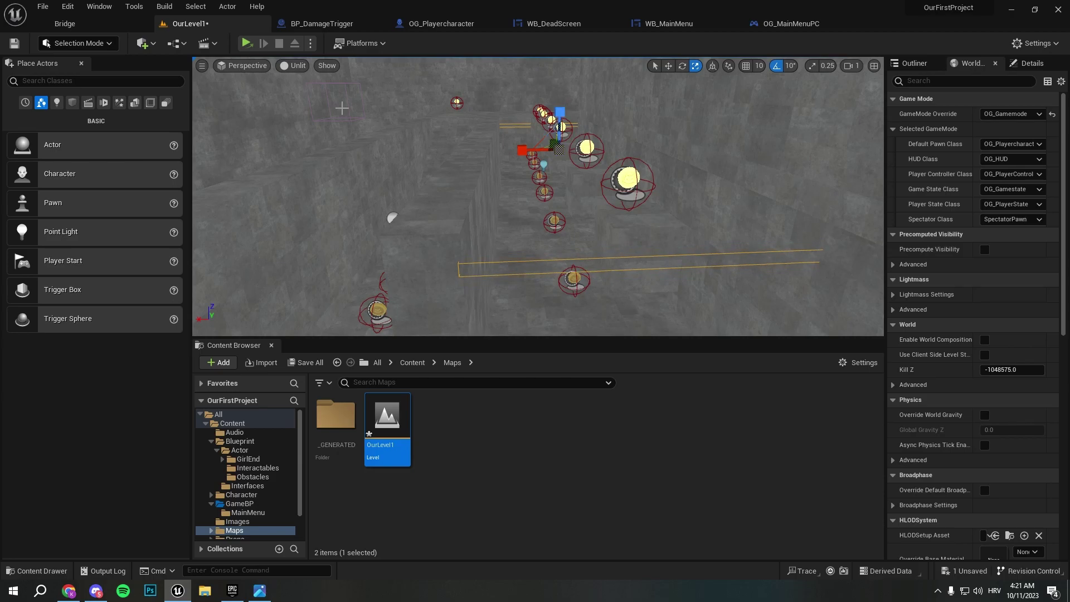
- Look over the play options and save OurLevel1 with the flattened trigger
left_click(312, 45)
right_click_drag(487, 108, 549, 114)
key("w")
right_click_drag(412, 173, 423, 168)
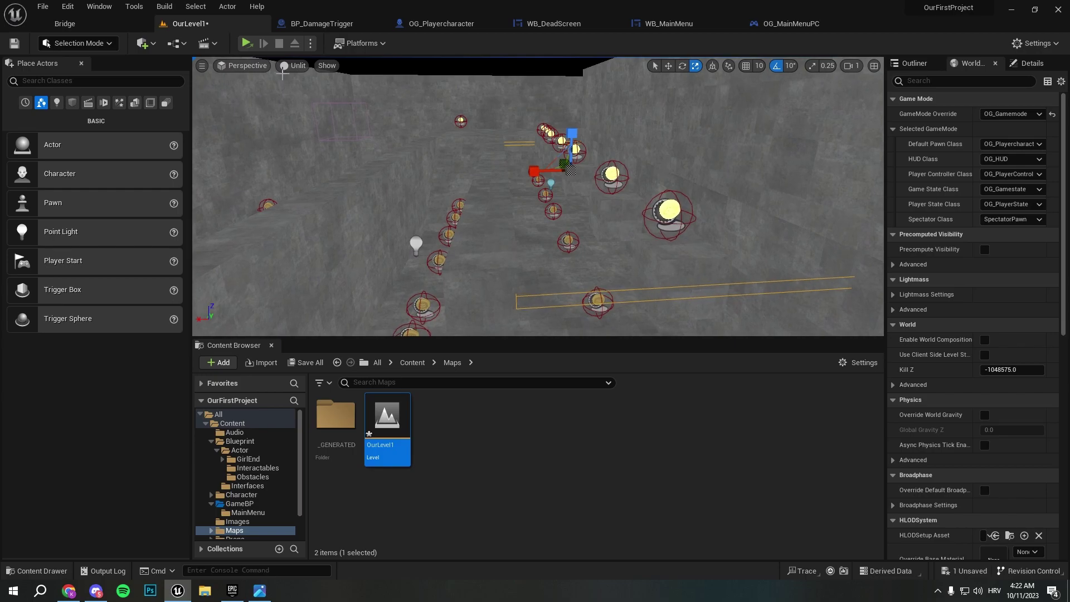
left_click(310, 43)
left_click(393, 47)
left_click(14, 45)
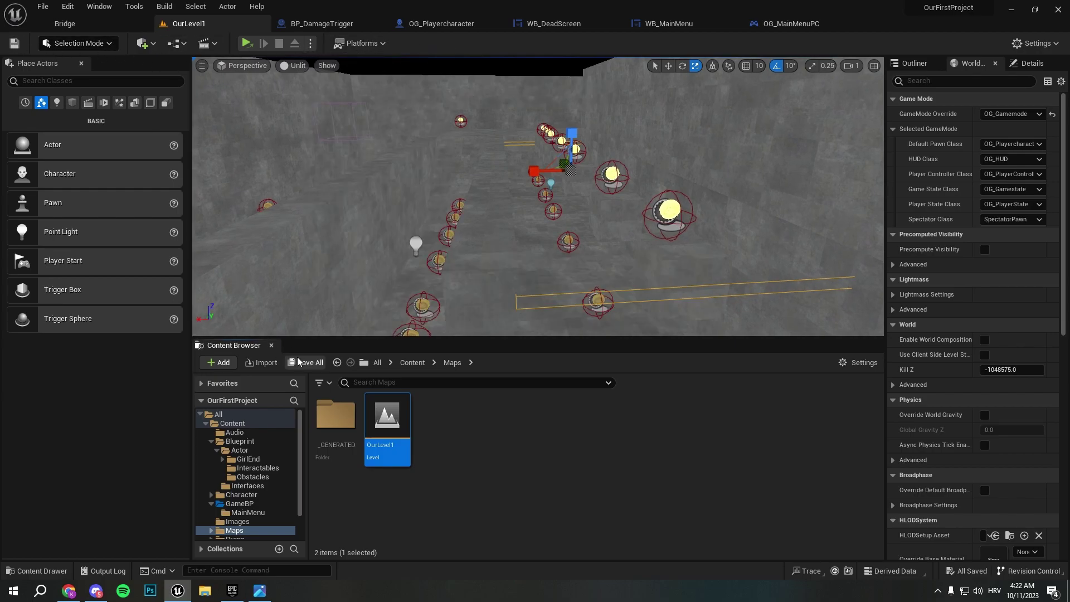
- Review the player character, dead screen and main menu blueprints, and show WB_MainMenu's layout in the designer
left_click(307, 24)
left_click(187, 24)
left_click(432, 22)
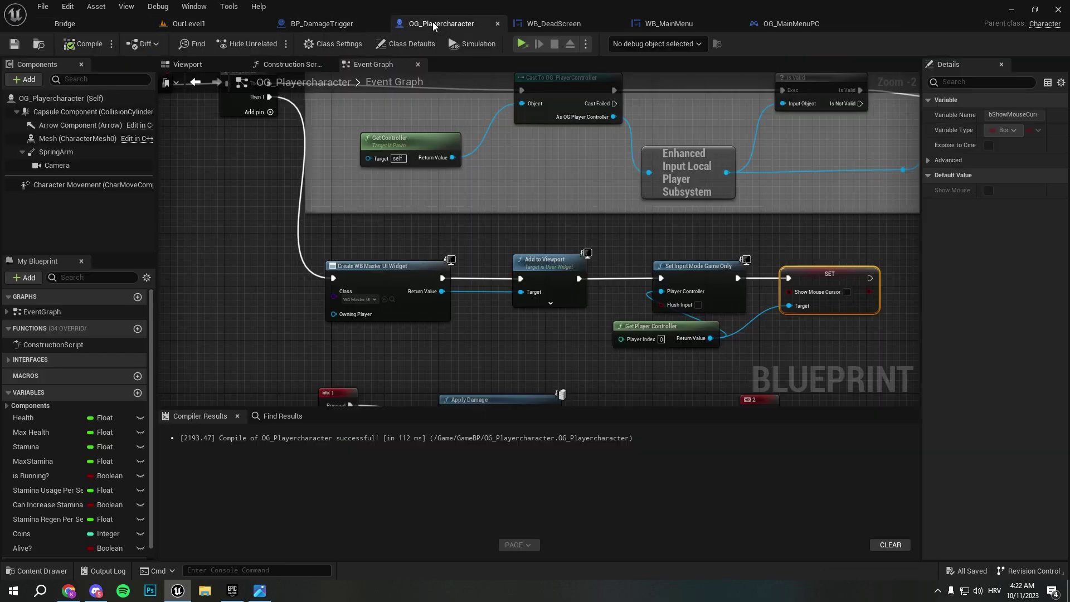
left_click(557, 23)
left_click(666, 23)
left_click(545, 19)
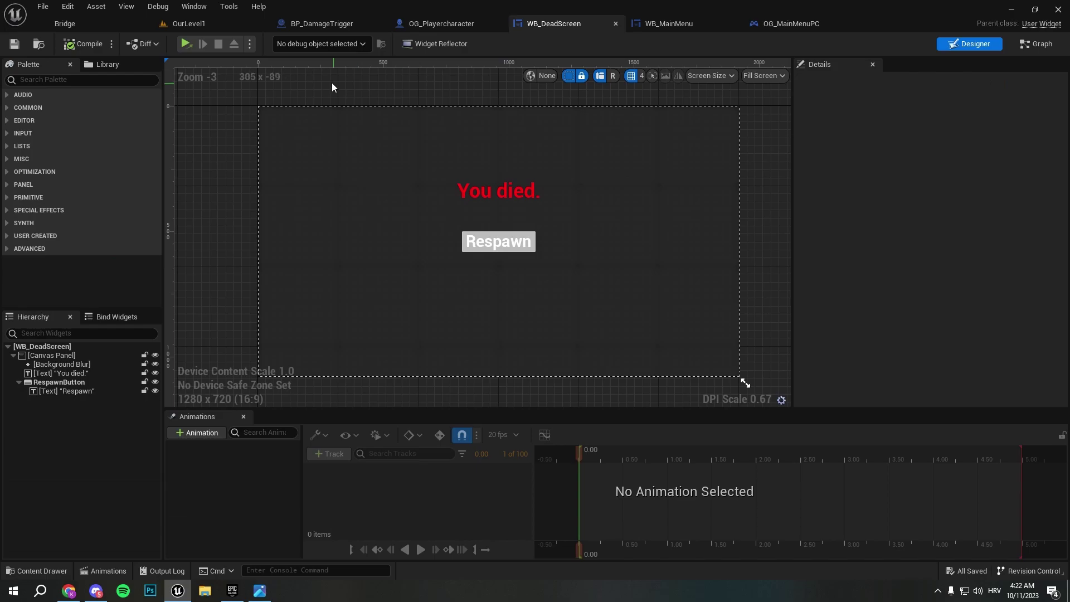
left_click(450, 23)
left_click(681, 24)
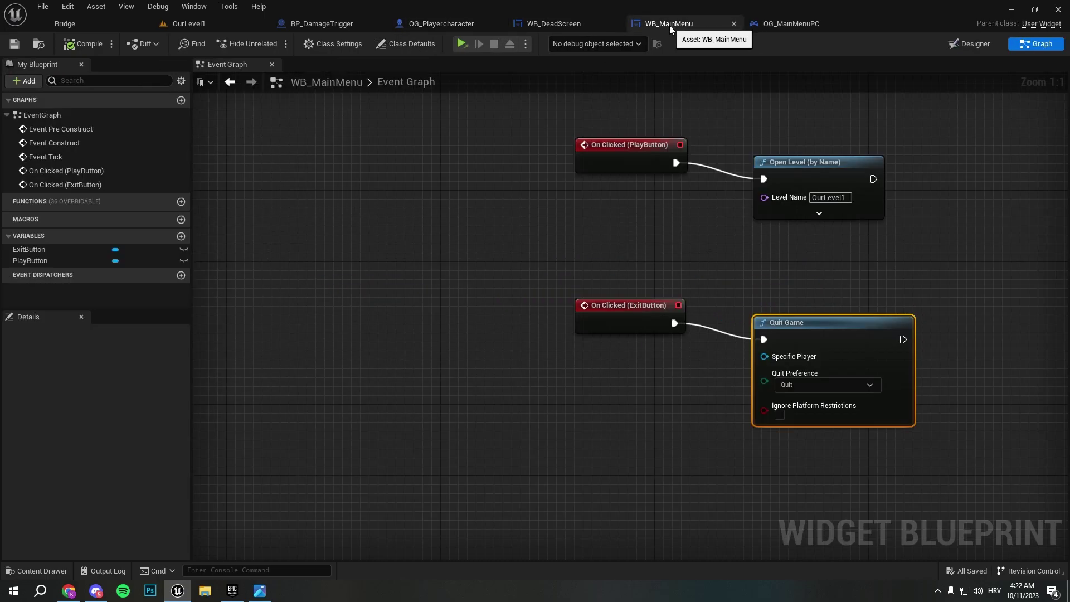
left_click(964, 44)
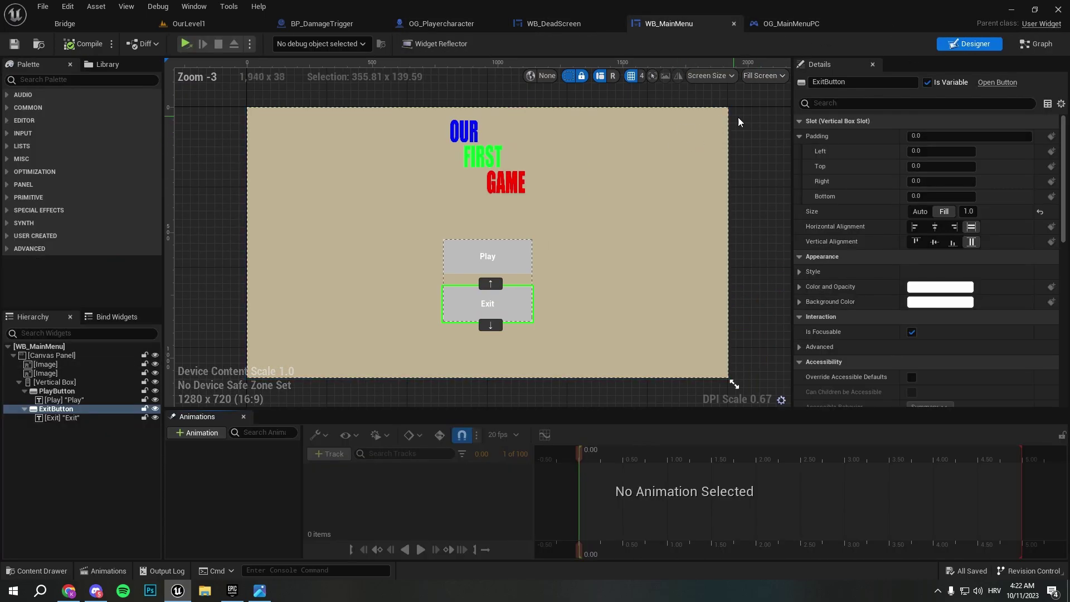
right_click_drag(566, 131, 623, 93)
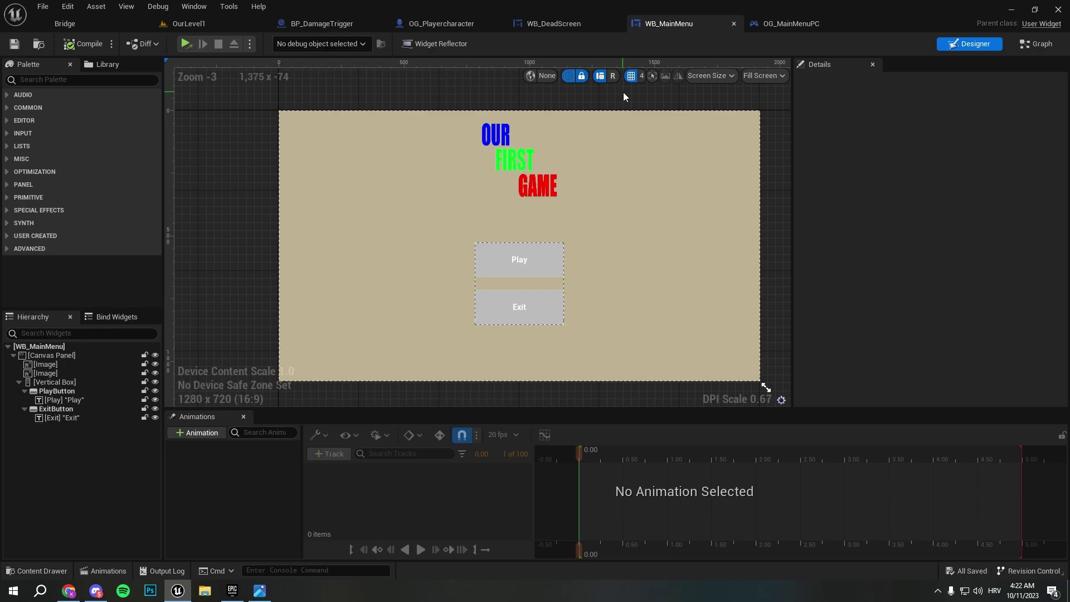
right_click_drag(626, 89, 543, 99)
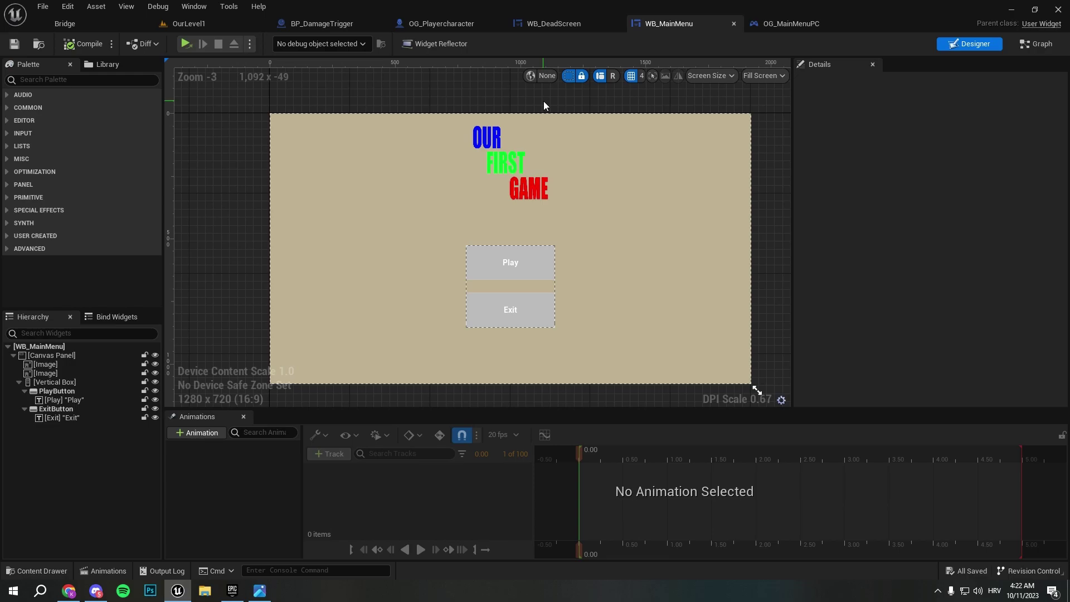
right_click_drag(540, 101, 476, 116)
left_click(476, 116)
left_click(466, 196)
left_click(517, 252)
mouse_move(228, 207)
right_mouse_down()
mouse_move(309, 211)
mouse_move(239, 195)
mouse_move(224, 180)
mouse_move(229, 190)
right_mouse_up()
left_click(264, 200)
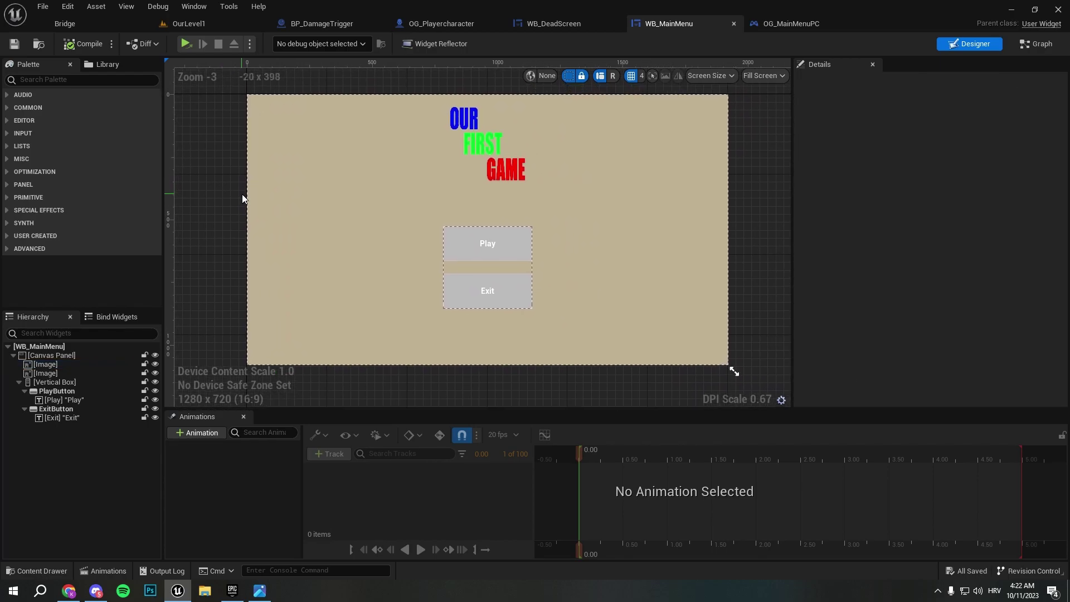